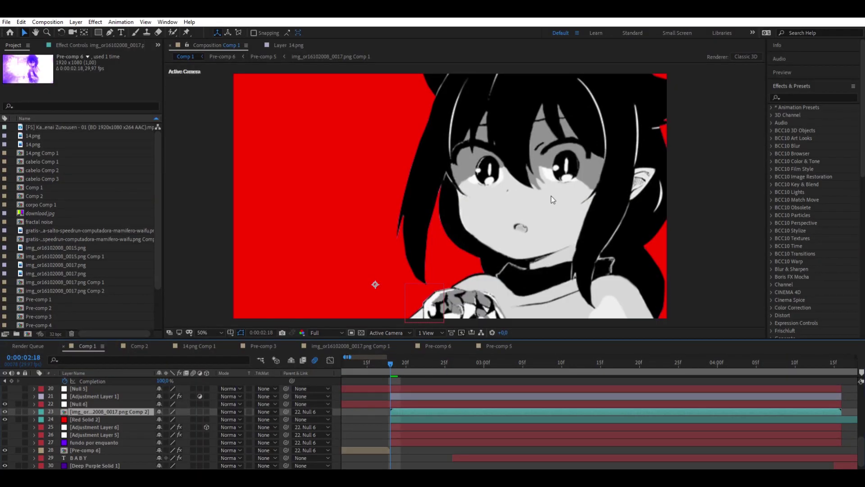
Step: Duplicate the img_or...0017.png Comp 2 layer and rename the lower copy Main
left_click(410, 427)
left_click(408, 408)
key("ctrl+d")
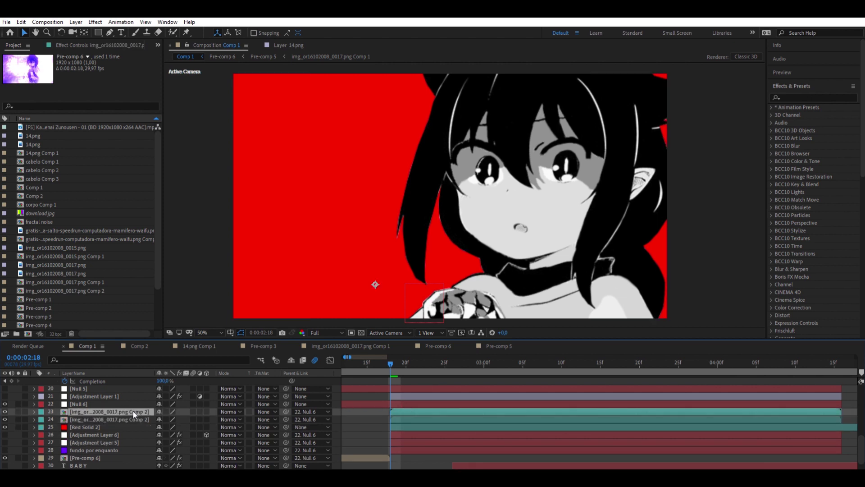
left_click(122, 418)
key("Return")
type("MAin")
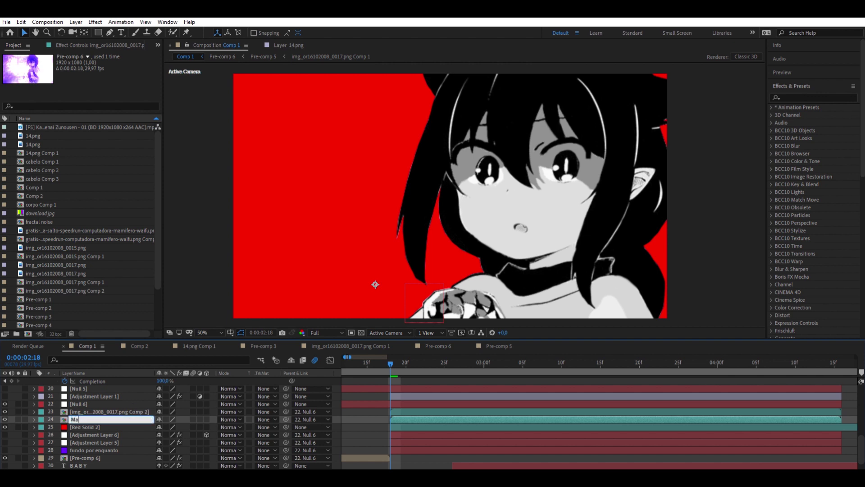
key("Return")
Step: Rename the other image layer copy to cabeça
left_click(133, 409)
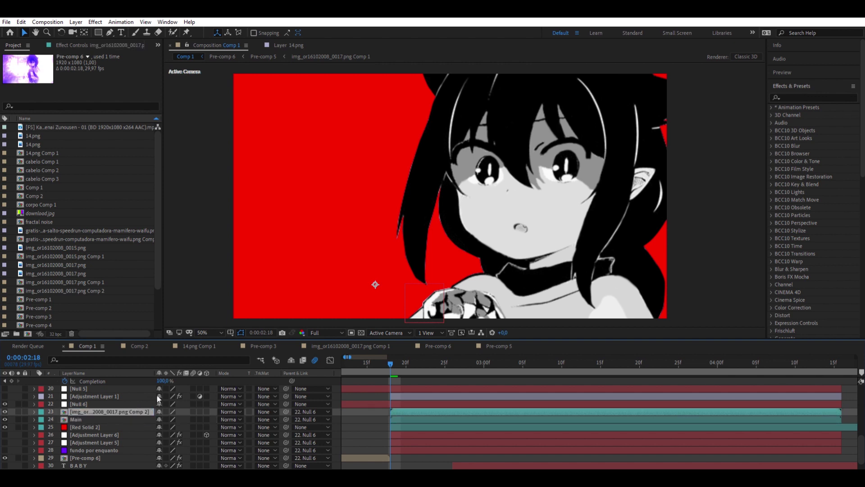
key("Return")
type("ca")
key("Return")
key("g")
scroll(562, 263, "up", 4)
Step: Trace a closed Pen mask around the girl's head and hair on the cabeça layer
left_click(387, 247)
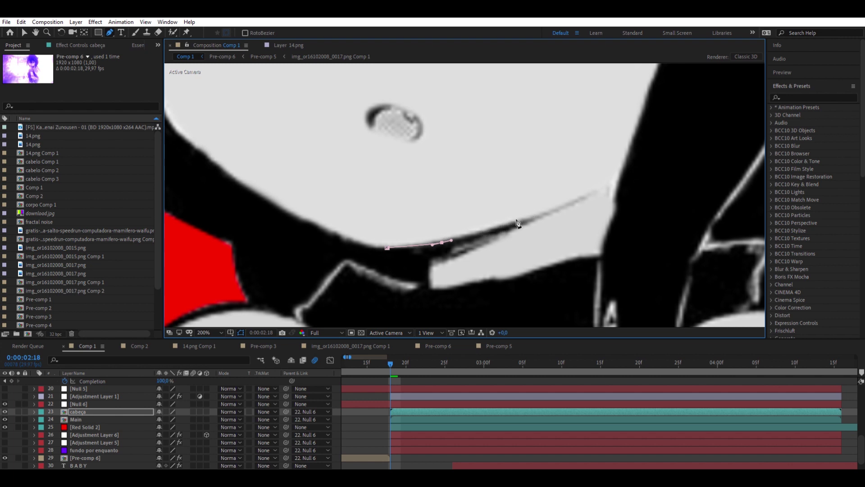
scroll(606, 182, "down", 4)
left_click(466, 239)
left_click(510, 187)
left_click(499, 110)
left_click(426, 84)
left_click(352, 96)
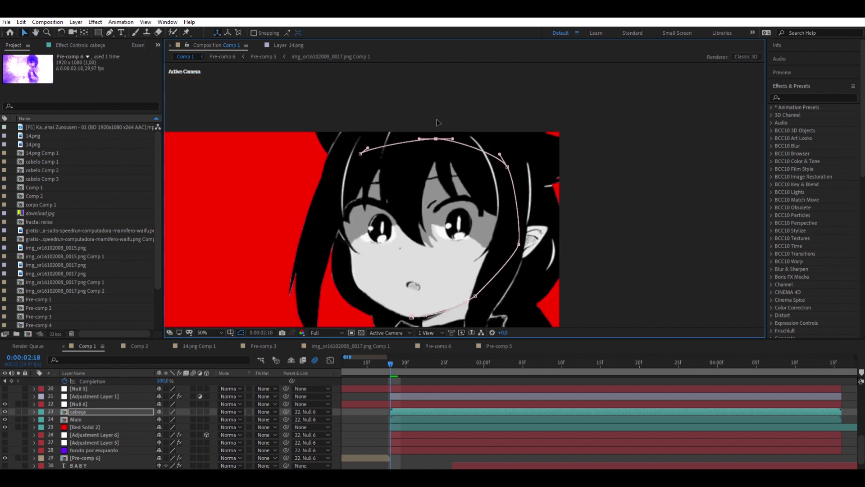
scroll(464, 123, "up", 2)
left_click_drag(470, 225, 472, 230)
left_click_drag(503, 267, 393, 203)
left_click(448, 251)
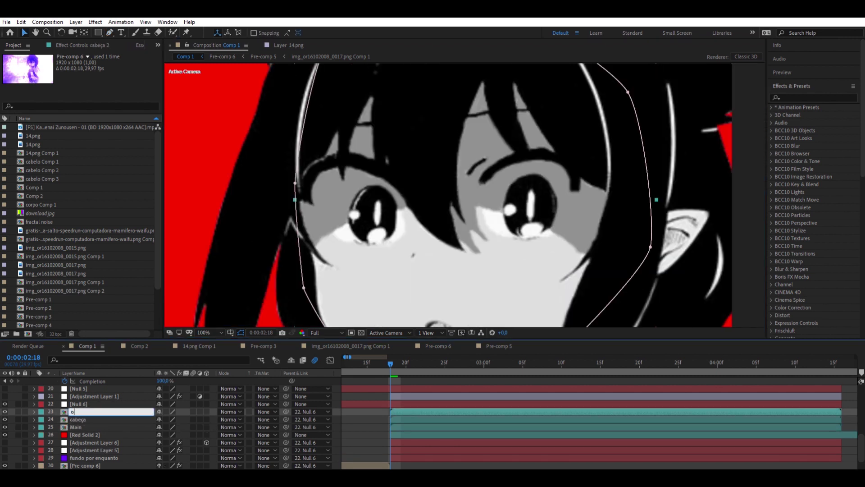
Step: Name the copy olho and draw a closed Pen mask around the eye
type("lho")
key("Return")
scroll(415, 187, "up", 4)
key("g")
left_click_drag(399, 293, 416, 286)
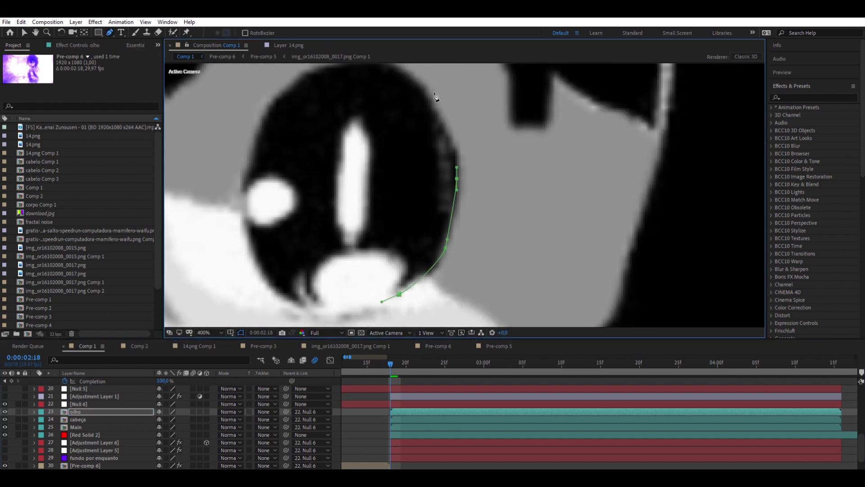
left_click_drag(442, 107, 505, 192)
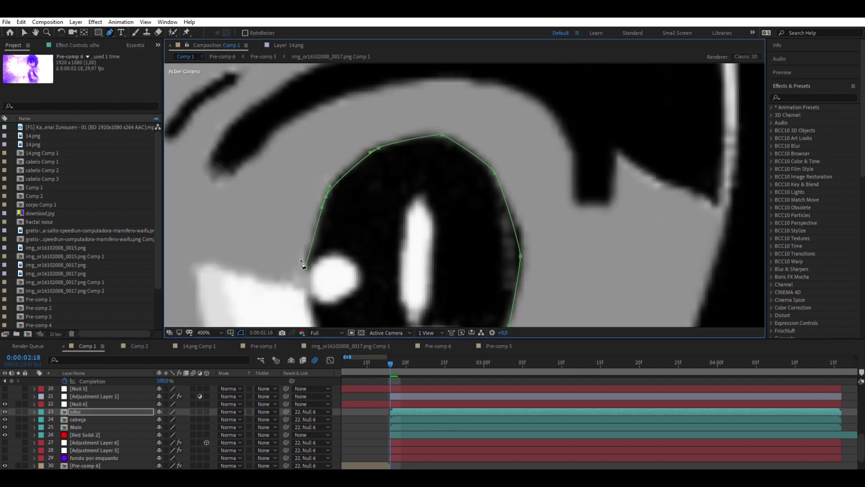
left_click_drag(313, 313, 270, 145)
left_click(332, 215)
left_click_drag(329, 199, 370, 324)
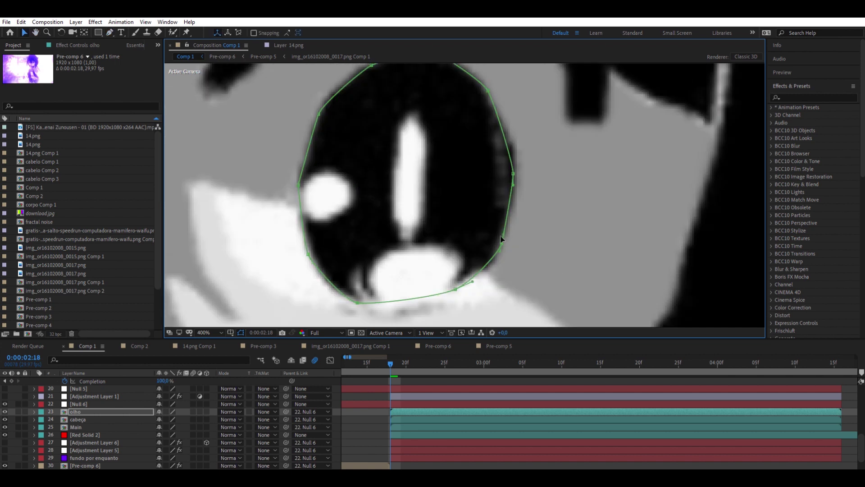
left_click_drag(466, 208, 420, 152)
key("m")
left_click(82, 412)
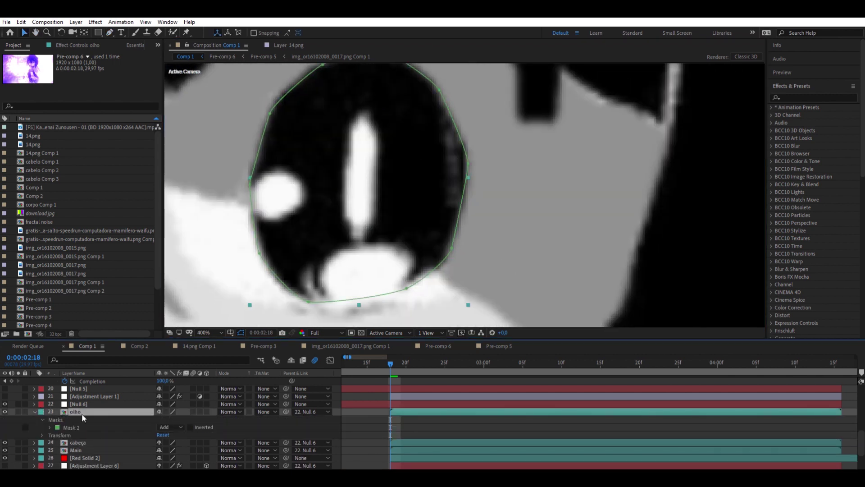
Step: Open the olho layer in its own view with the Brush tool, framed close on the eye
left_click(135, 32)
double_click(442, 401)
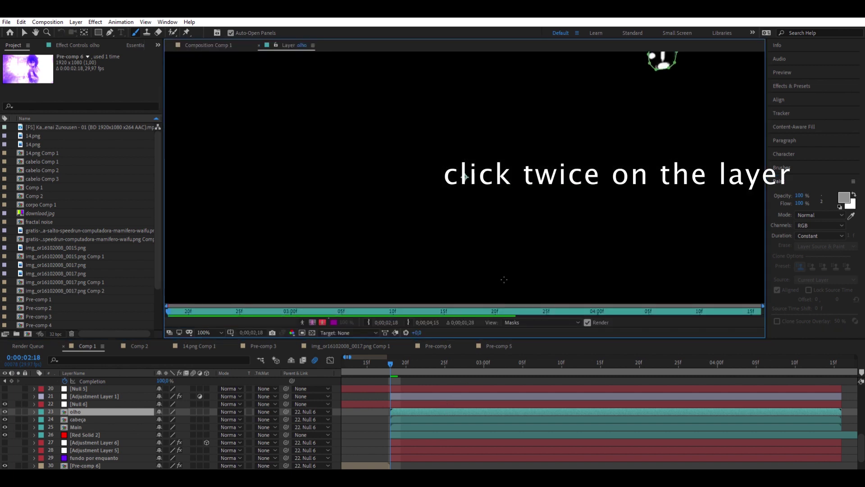
scroll(471, 195, "up", 4)
left_click_drag(558, 77, 453, 160)
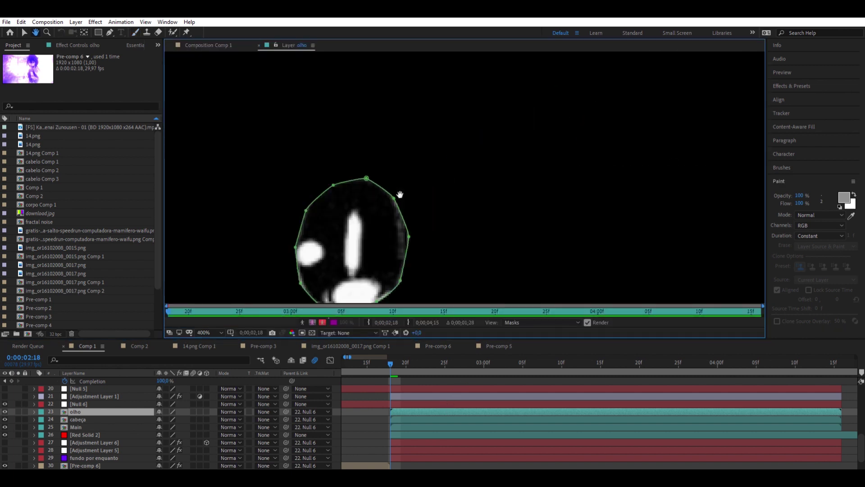
scroll(452, 161, "up", 2)
left_click_drag(403, 247, 489, 132)
Step: Paint the grey haze around the pupil black and touch up the eye highlights in white
key("d")
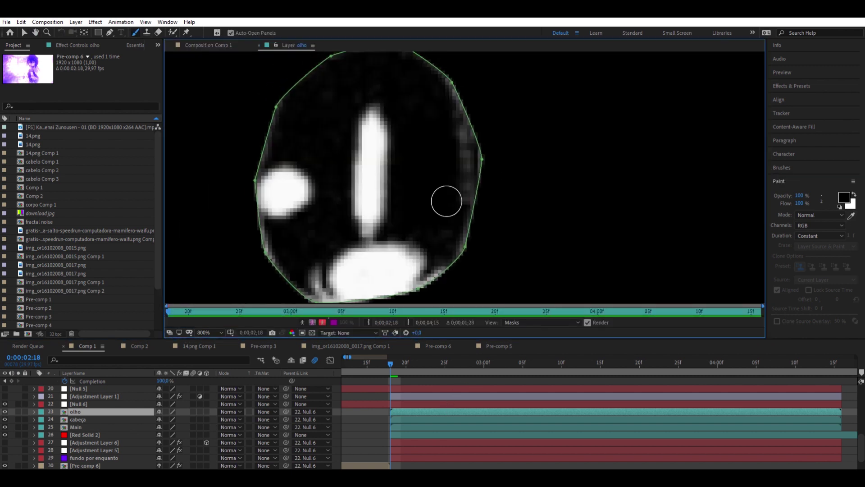
left_click_drag(397, 82, 419, 252)
left_click(379, 270, "alt")
left_click_drag(367, 212, 370, 135)
left_click_drag(270, 207, 291, 178)
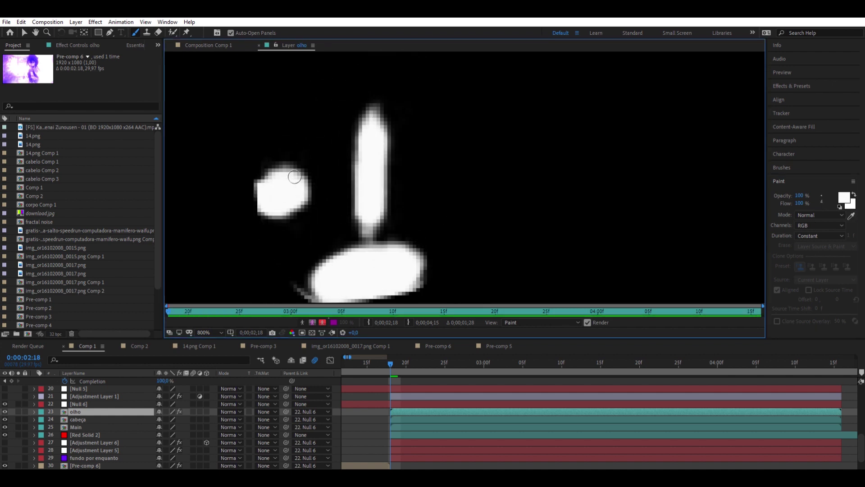
left_click(411, 413)
key("v")
scroll(433, 181, "down", 5)
scroll(331, 213, "up", 5)
scroll(331, 213, "down", 5)
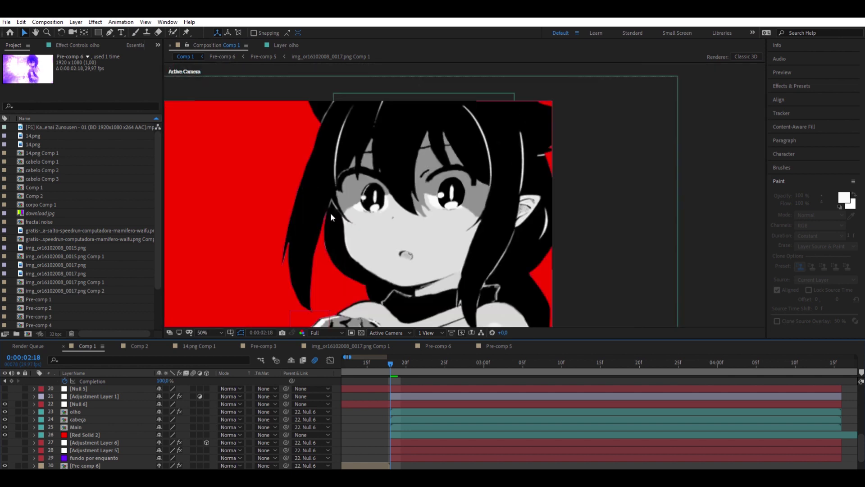
Step: Duplicate cabeça and name the copy sombrancelha do olho
scroll(345, 191, "up", 3)
left_click(95, 419)
key("ctrl+d")
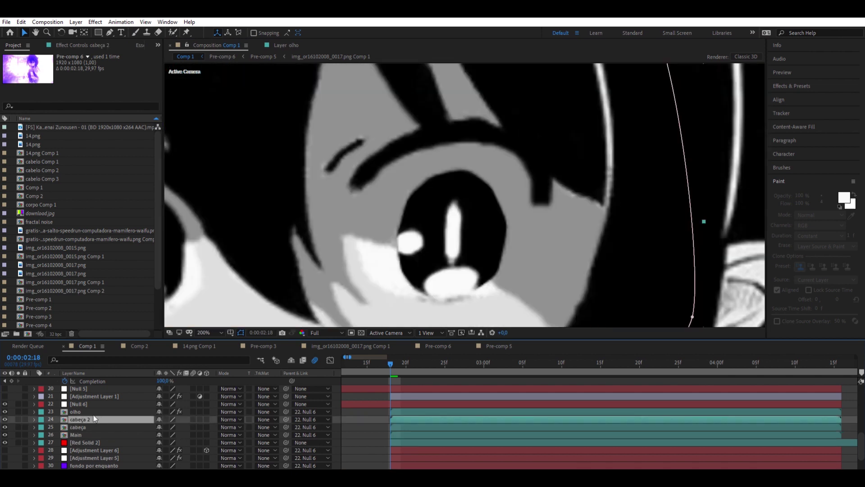
key("Return")
type("somrab")
type("rancelha do olho")
key("Return")
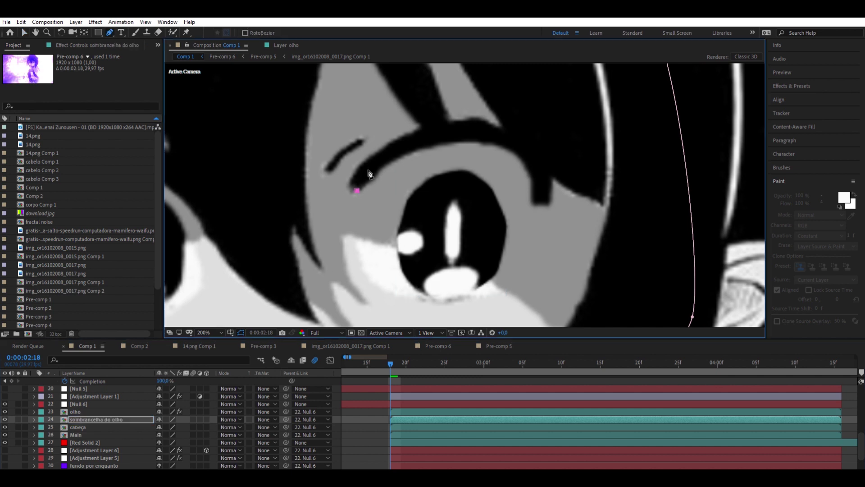
Step: Draw a closed Pen mask around the eyebrow on sombrancelha do olho
key("g")
scroll(361, 177, "up", 2)
left_click(207, 237)
left_click(559, 235)
left_click(563, 267)
left_click(596, 184)
left_click(405, 101)
left_click(237, 169)
left_click(207, 237)
key("comma")
key("comma")
key("comma")
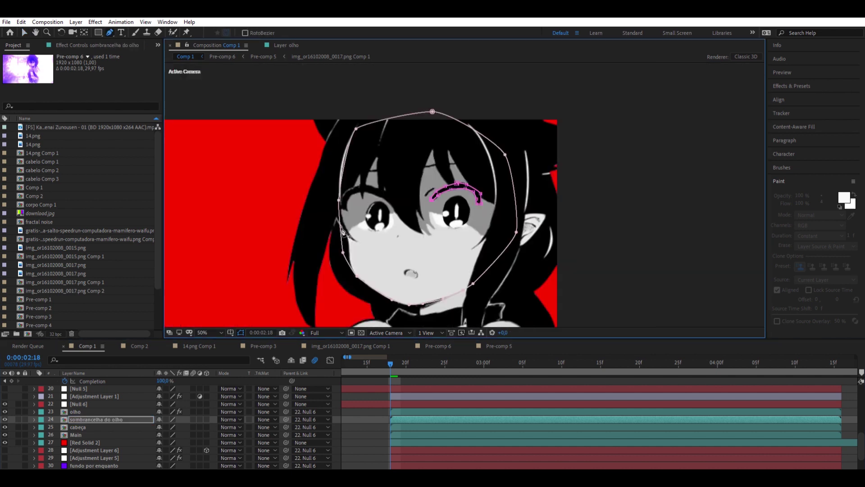
key("period")
key("period")
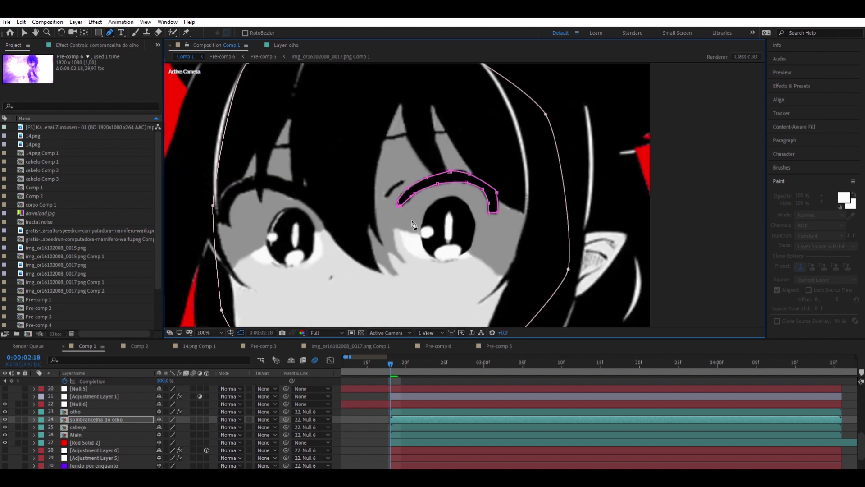
key("period")
Step: Duplicate cabeça again and name the copy fundo do olho
left_click(78, 427)
key("ctrl+d")
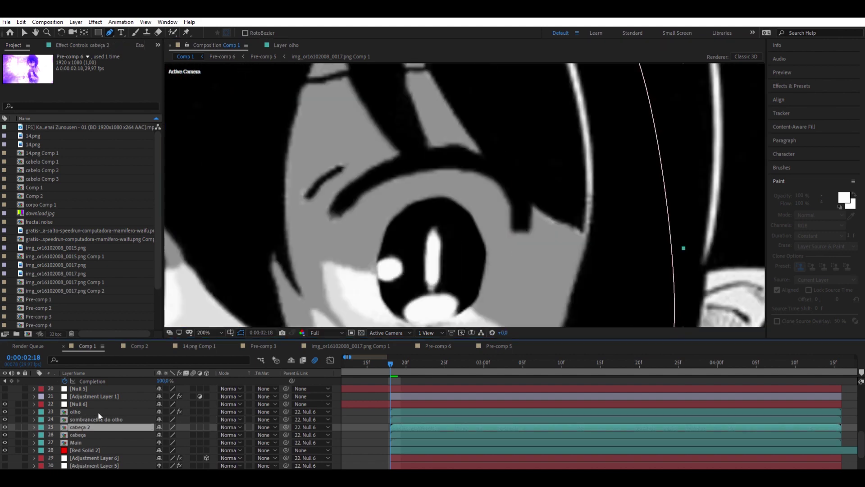
key("Return")
type("fundo do olho")
key("Return")
scroll(338, 161, "down", 2)
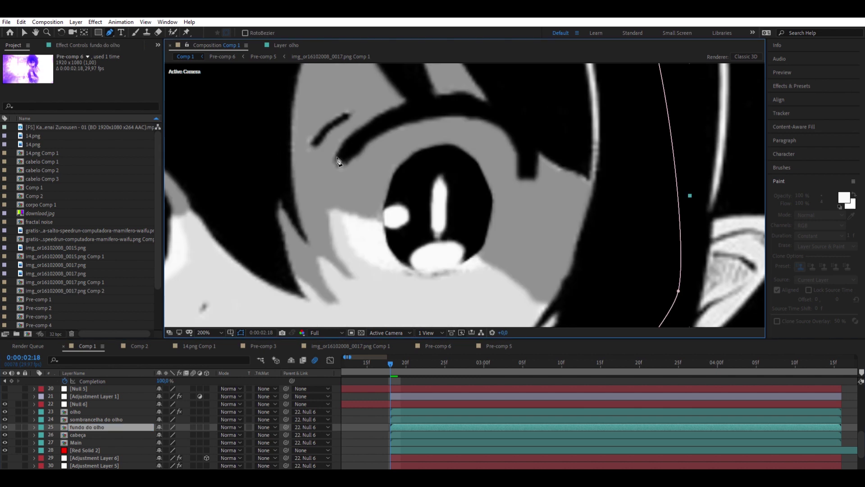
Step: Mask the area around the eye on fundo do olho, curving its top edge
left_click(338, 164)
left_click(345, 236)
left_click(382, 270)
left_click(432, 276)
left_click(489, 264)
left_click(517, 191)
left_click(364, 141)
left_click_drag(369, 130, 384, 119)
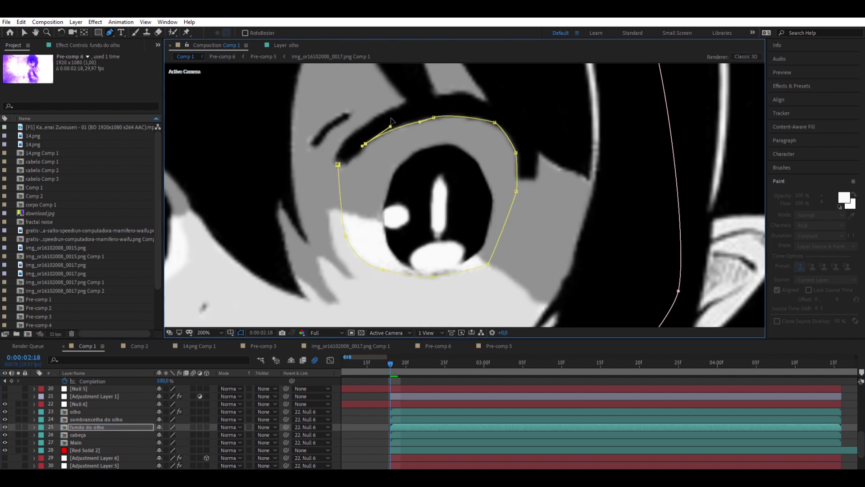
left_click_drag(434, 111, 425, 113)
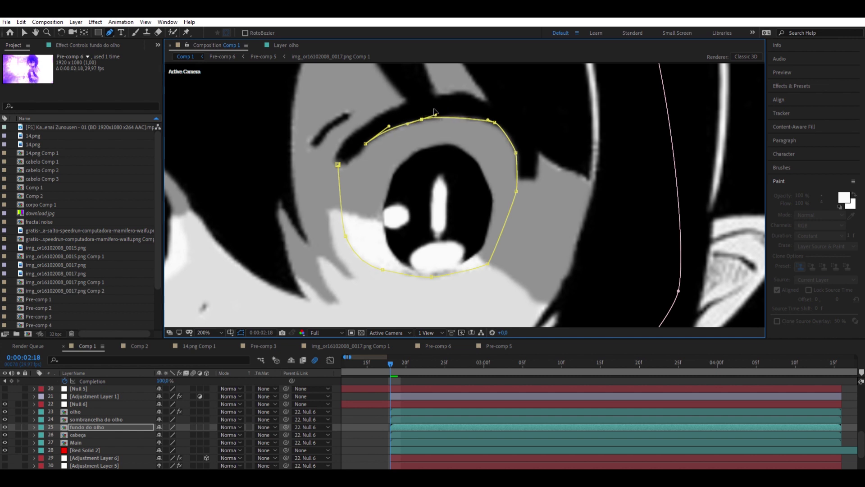
scroll(79, 403, "down", 1)
left_click(79, 404)
left_click(76, 411)
key("v")
scroll(246, 250, "down", 2)
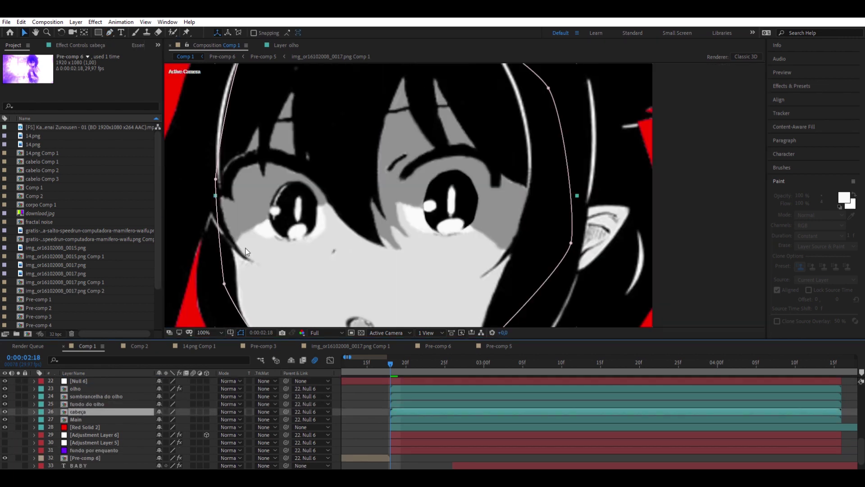
Step: Duplicate cabeça and name the copy curva de cima
key("ctrl+d")
key("Return")
type("curva de cima")
key("Return")
Step: Start a mask along the upper eyelid line on curva de cima
scroll(376, 113, "up", 4)
left_click_drag(377, 118, 594, 248)
key("g")
left_click(385, 233)
left_click(406, 206)
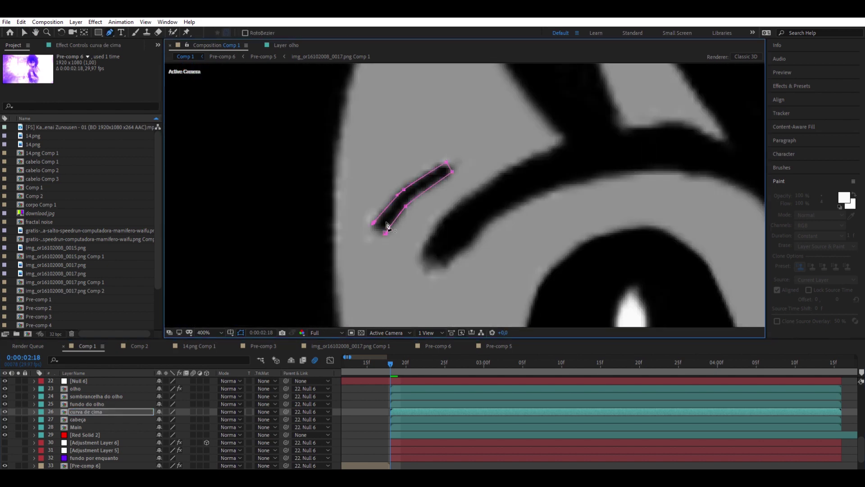
key("v")
scroll(333, 257, "down", 2)
scroll(309, 270, "down", 2)
Step: Duplicate cabeça and name the copy sombrancelha ( main )
left_click(85, 419)
key("ctrl+d")
key("Return")
type("sombrancelha (")
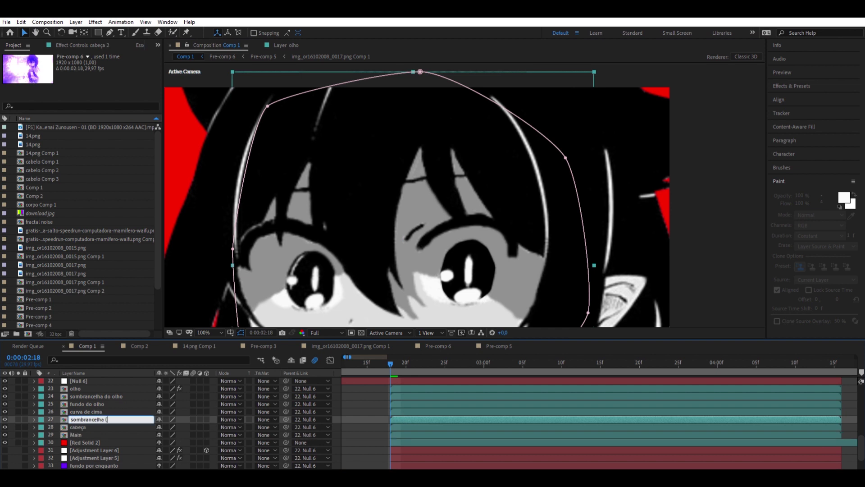
type(" )")
key("Return")
Step: Mask the main eyebrow on sombrancelha ( main ), then duplicate cabeça once more
scroll(383, 193, "up", 2)
key("g")
left_click(346, 205)
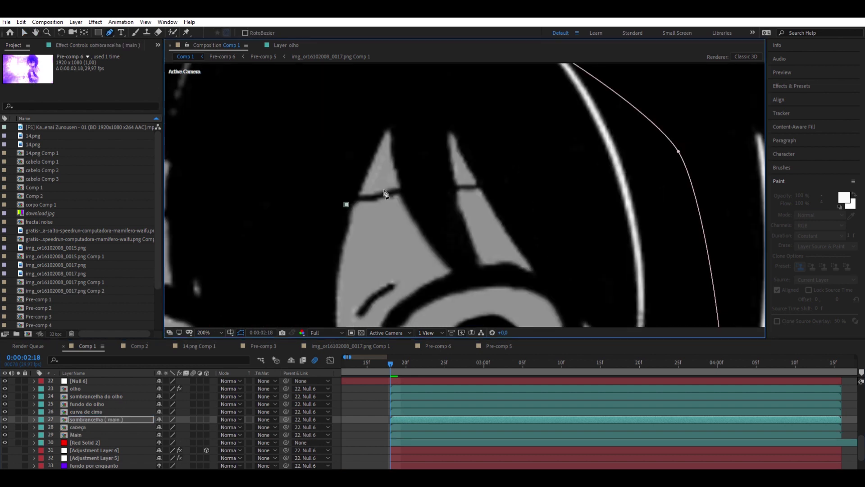
scroll(487, 181, "up", 2)
key("ctrl+z")
left_click_drag(269, 215, 283, 211)
left_click_drag(341, 209, 365, 209)
left_click_drag(460, 201, 464, 193)
left_click_drag(287, 202, 273, 199)
left_click(187, 231)
key("slash")
key("v")
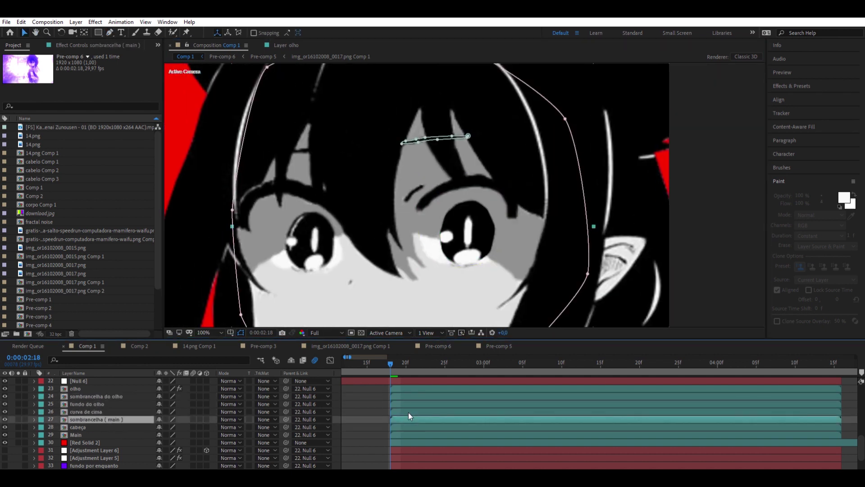
left_click(409, 426)
key("ctrl+d")
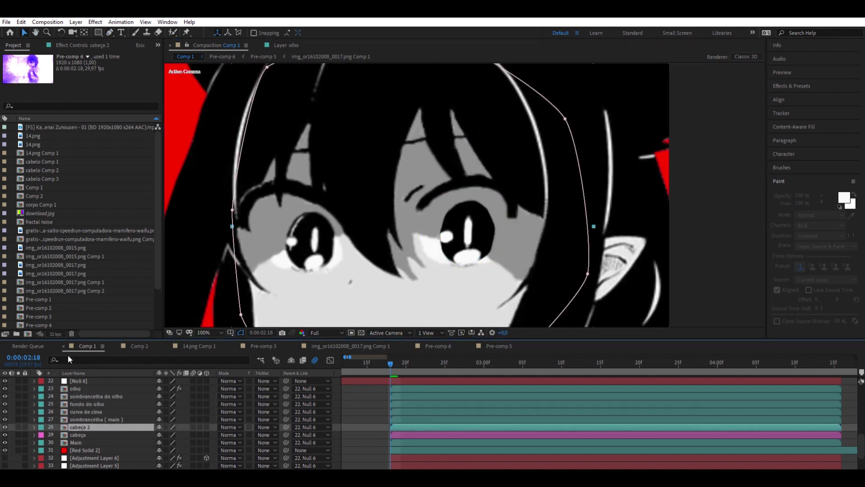
Step: Rename the copy 'olho' and close a Pen mask around the left eye
key("Return")
type("ol")
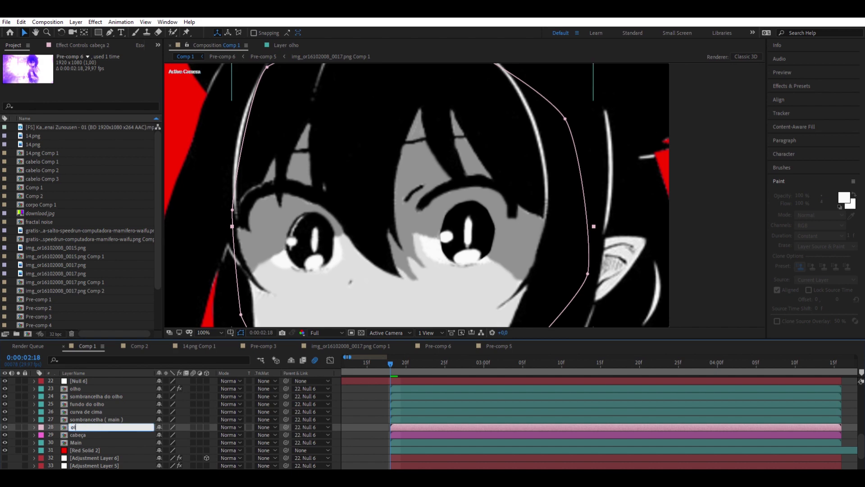
key("Return")
key("g")
scroll(367, 262, "up", 4)
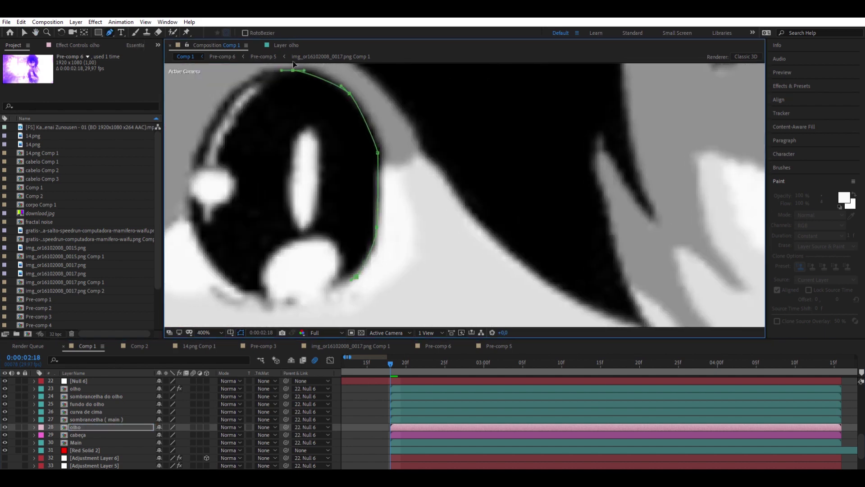
left_click_drag(292, 71, 303, 71)
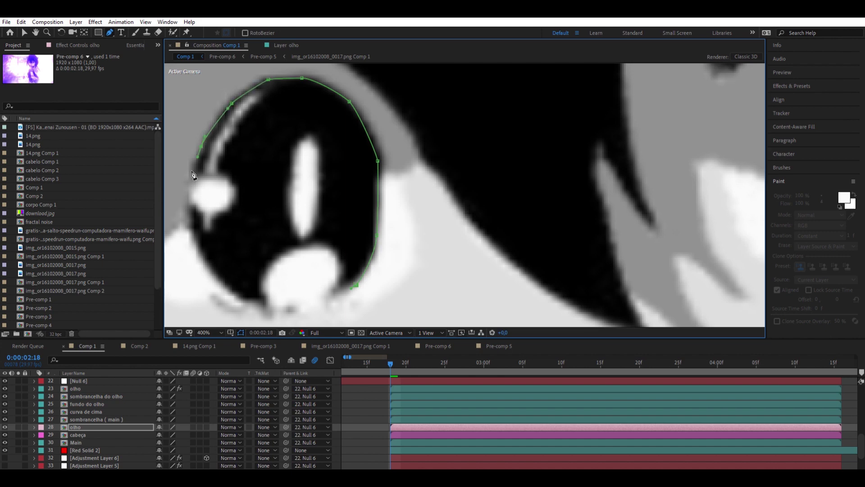
left_click(219, 280)
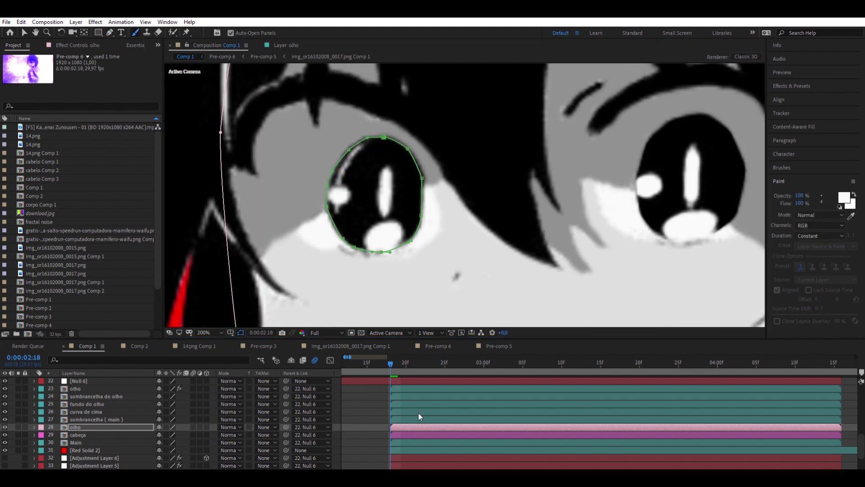
Step: Paint out the stray lines around the eye in black, then repaint the white highlights
double_click(419, 427)
left_click(35, 426)
left_click(35, 427)
key("ctrl+b")
left_click_drag(331, 244, 347, 266)
left_click_drag(461, 226, 444, 255)
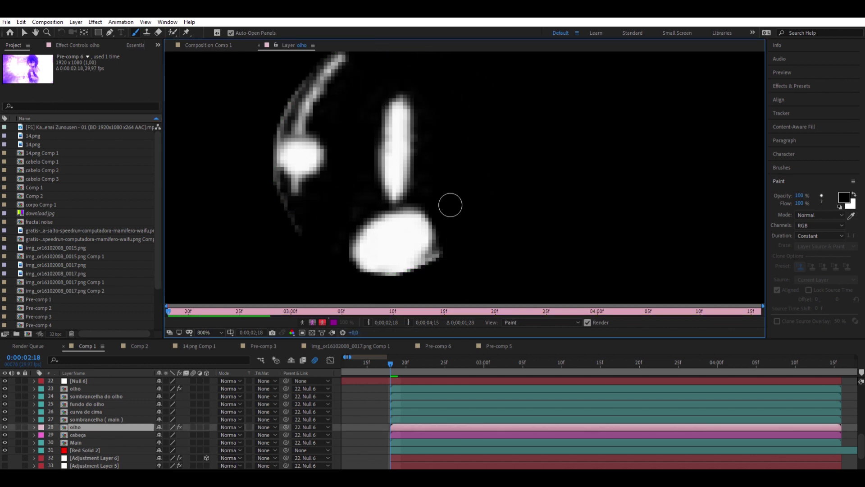
mouse_move(295, 221)
left_mouse_down()
mouse_move(270, 141)
mouse_move(338, 61)
left_mouse_up()
key("x")
mouse_move(279, 135)
left_mouse_down()
mouse_move(314, 180)
mouse_move(300, 196)
mouse_move(342, 63)
left_mouse_up()
left_click_drag(385, 117, 388, 199)
Step: Return to Comp 1 and check the olho layer's masks
left_click(212, 45)
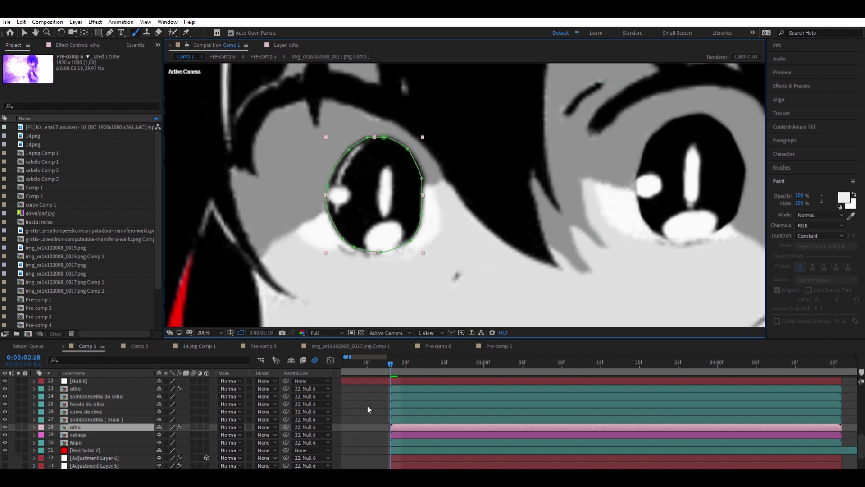
left_click(33, 427)
left_click(34, 426)
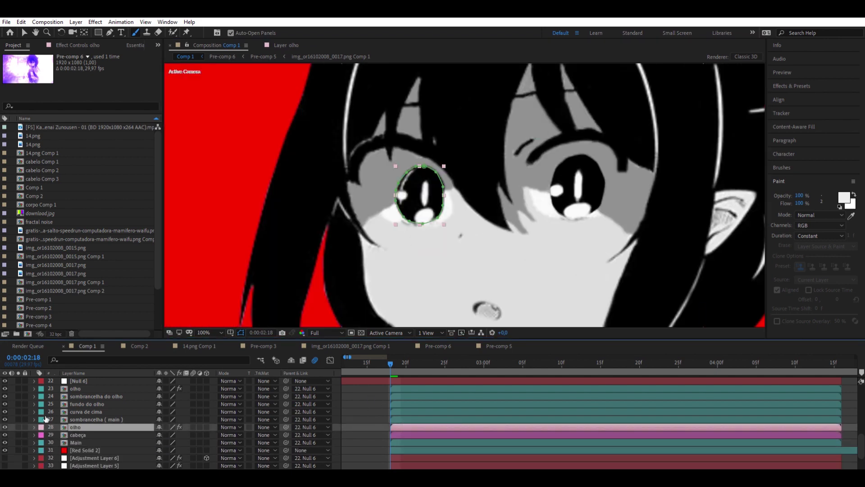
Step: Duplicate the cabeça layer and rename the copy sombrancelha do olho
key("period")
left_click(402, 435)
key("ctrl+d")
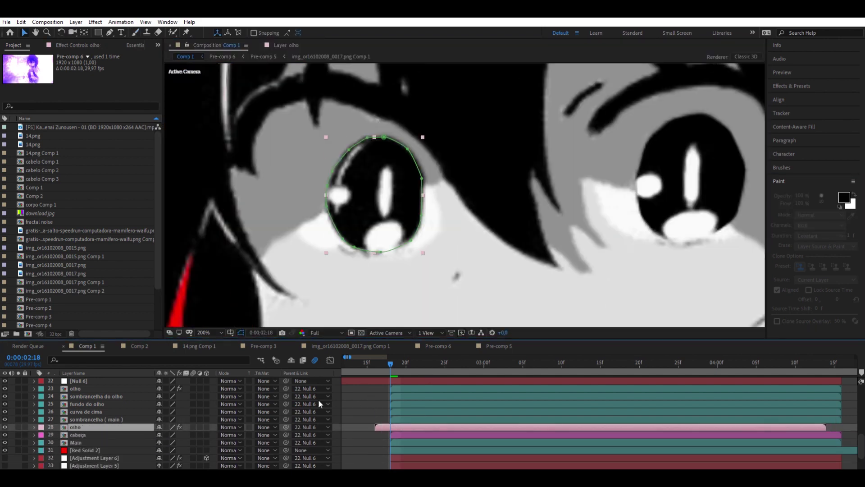
key("Return")
type("somrabce")
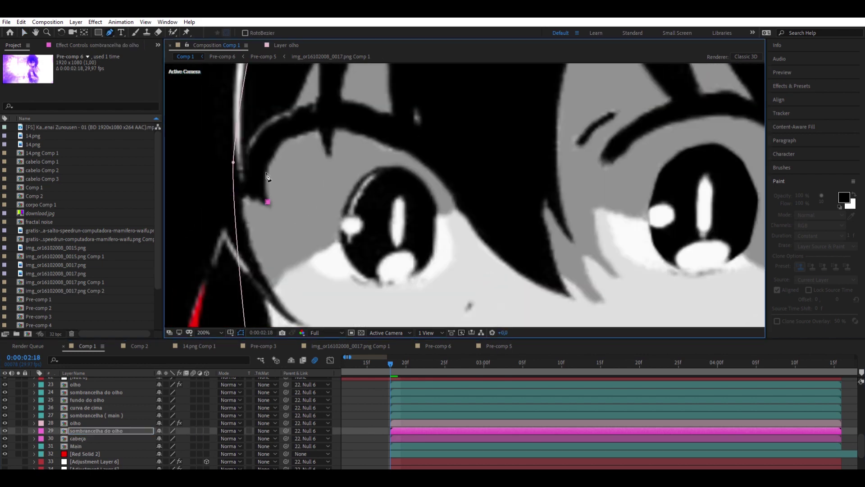
Step: Redraw the copy's Pen mask as a closed outline around the eyebrow
key("ctrl+z")
key("ctrl+z")
key("ctrl+z")
left_click_drag(450, 230, 453, 232)
left_click_drag(347, 158, 323, 160)
left_click(282, 168)
left_click(245, 196)
left_click(236, 244)
left_click(262, 262)
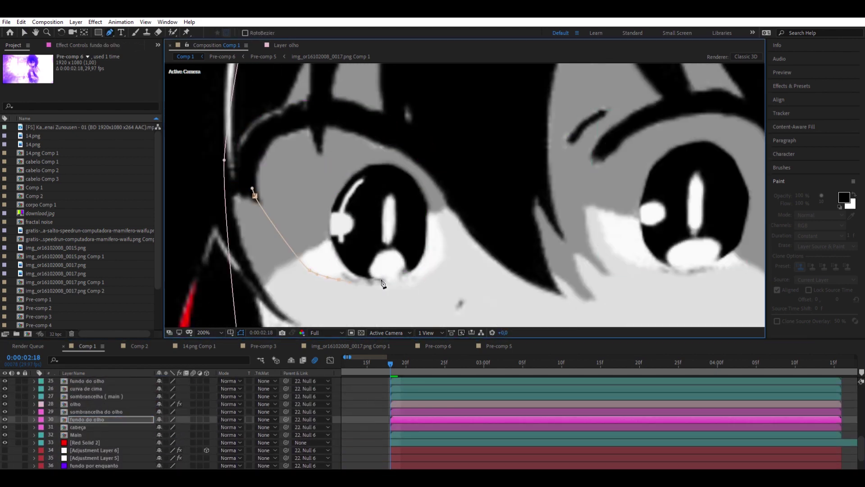
Step: Draw a closed mask around the eye for the fundo do olho layer
left_click(334, 126)
left_click(282, 135)
left_click(250, 179)
left_click(255, 195)
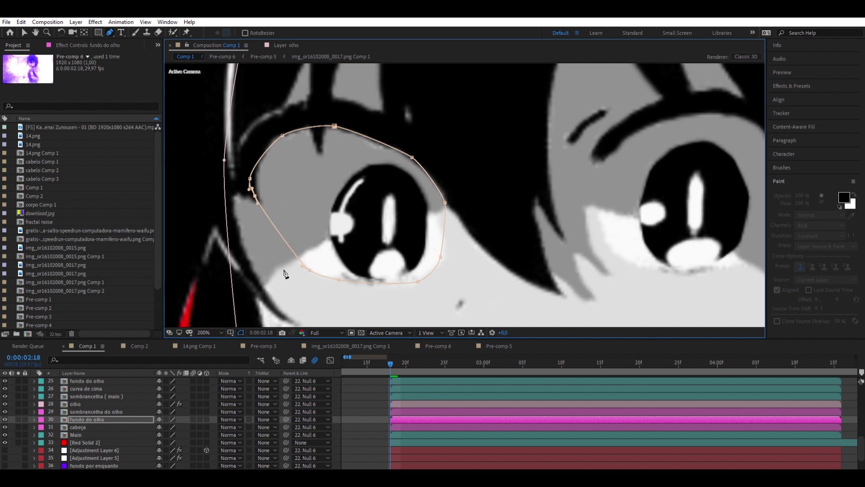
left_click(35, 419)
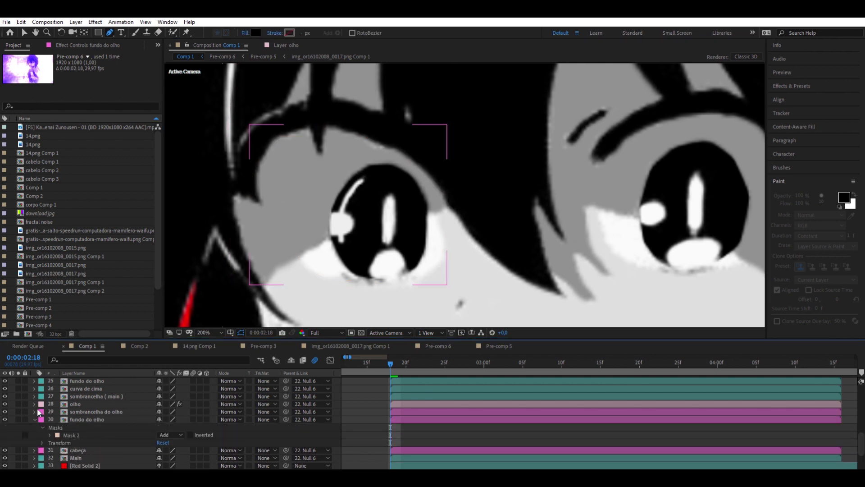
left_click(34, 419)
key("ctrl+b")
Step: Paint over the first fundo do olho pupil in grey and white
double_click(396, 419)
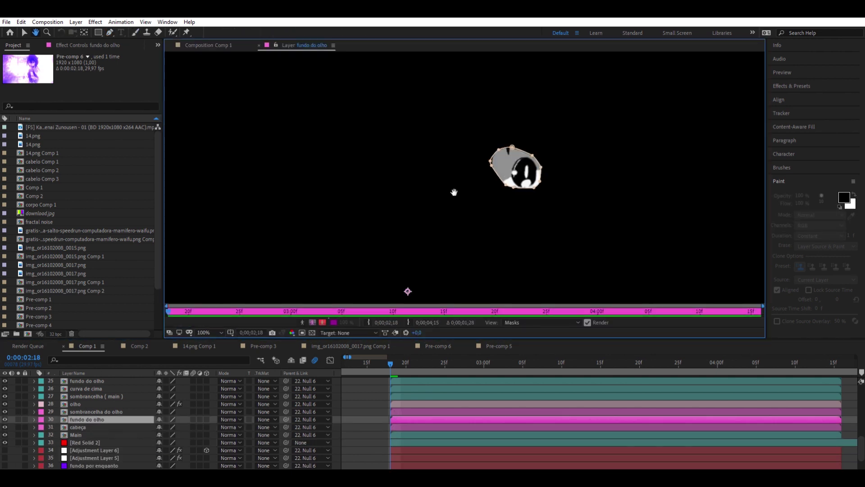
left_click(851, 215)
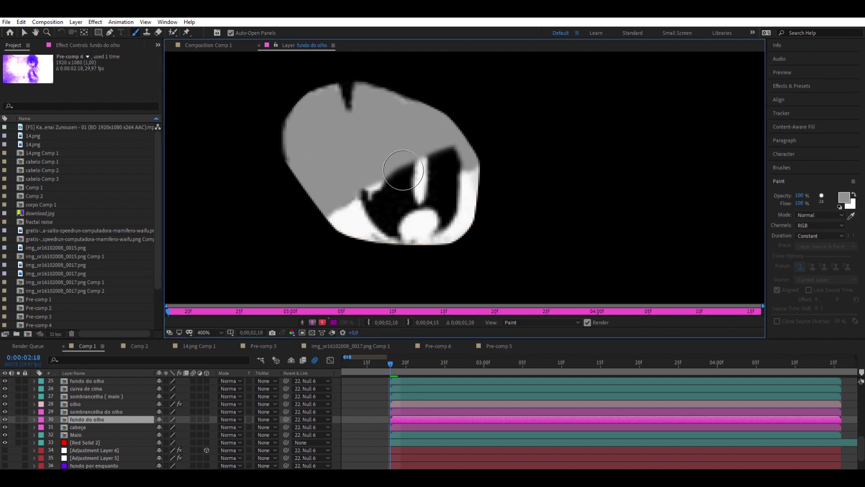
left_click_drag(386, 164, 415, 154)
left_click_drag(282, 110, 282, 160)
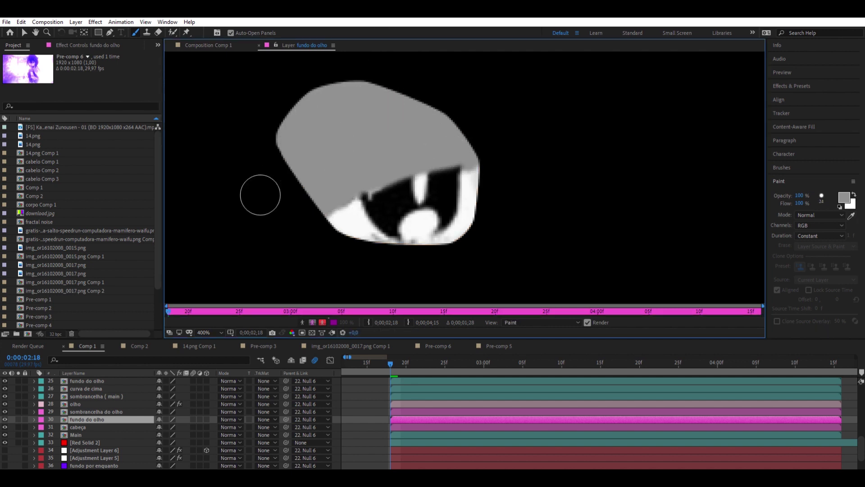
left_click(852, 214)
left_click(464, 195)
mouse_move(370, 202)
left_mouse_down()
mouse_move(455, 225)
mouse_move(468, 176)
left_mouse_up()
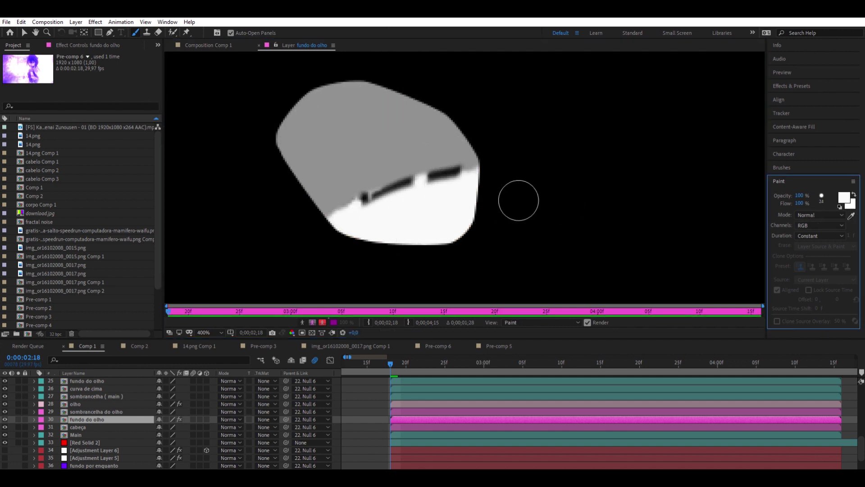
left_click_drag(406, 180, 473, 169)
left_click_drag(356, 194, 414, 176)
Step: Select the right eye's fundo do olho layer and open it for painting
left_click(212, 45)
key("v")
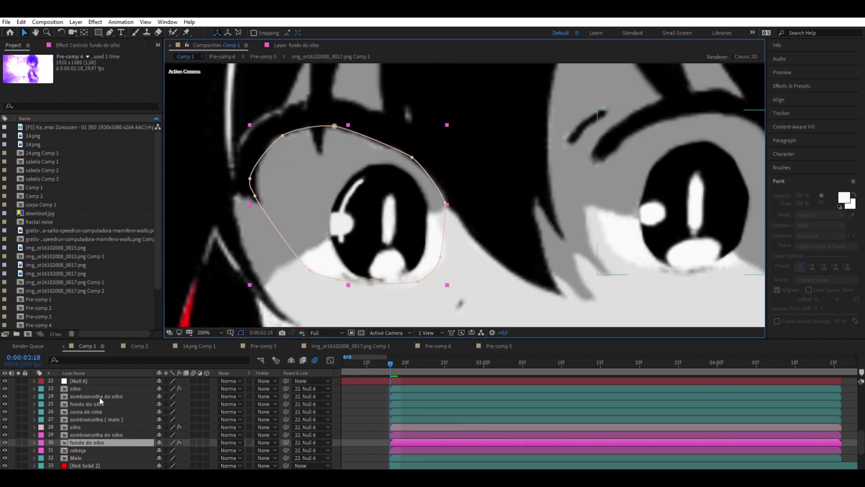
left_click(404, 427)
left_click(426, 396)
left_click(425, 404)
left_click(135, 33)
left_click(296, 45)
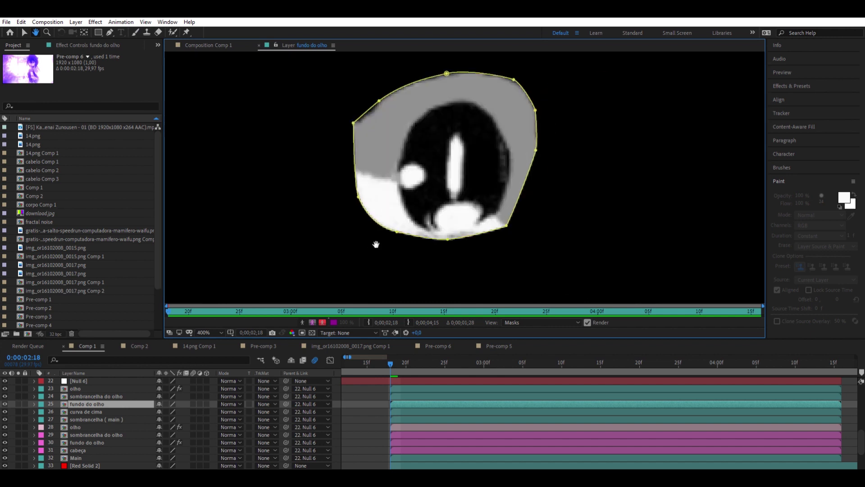
Step: Cover its pupil and iris with grey and white, using a size-4 brush for the bottom edge
mouse_move(422, 187)
left_mouse_down()
mouse_move(522, 228)
mouse_move(425, 212)
left_mouse_up()
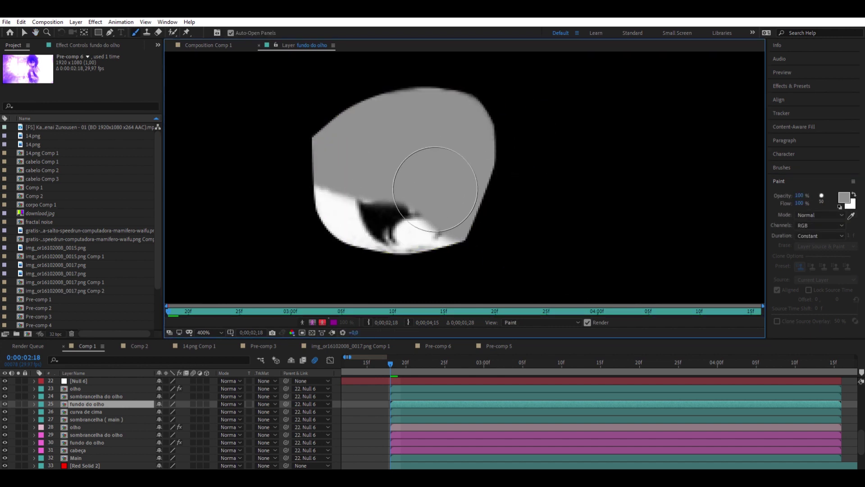
key("x")
left_click_drag(352, 228, 395, 219)
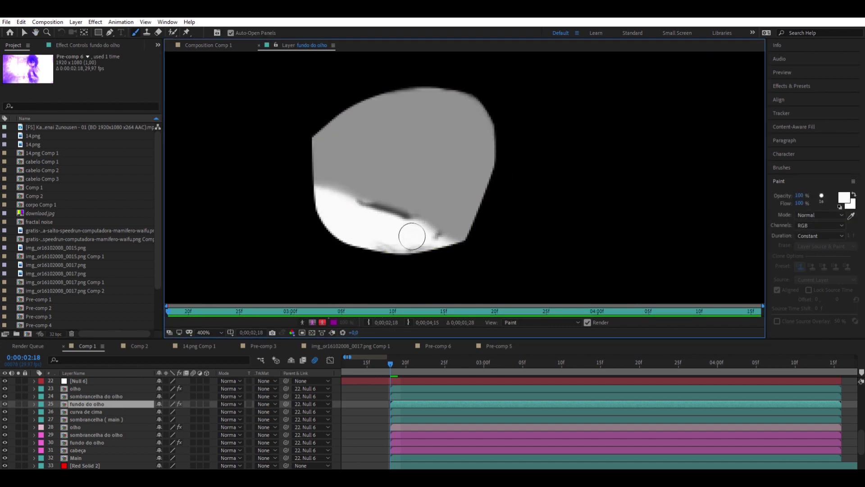
key("x")
left_click_drag(333, 189, 451, 228)
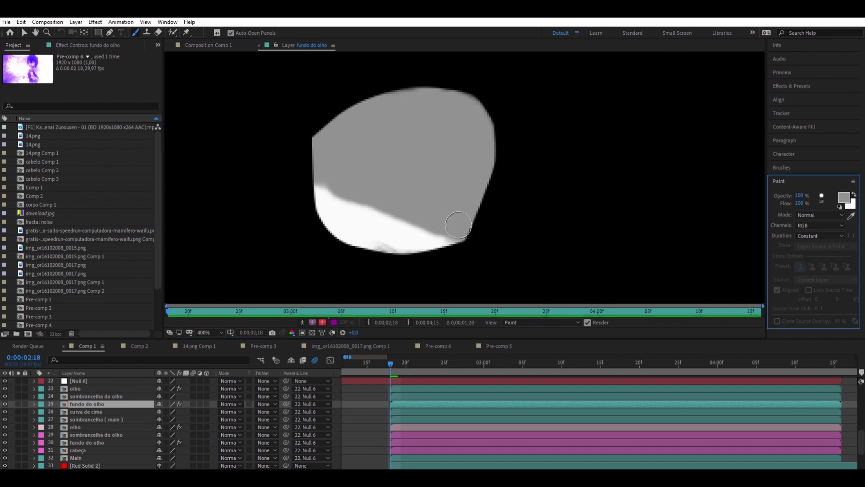
left_click_drag(388, 240, 386, 251)
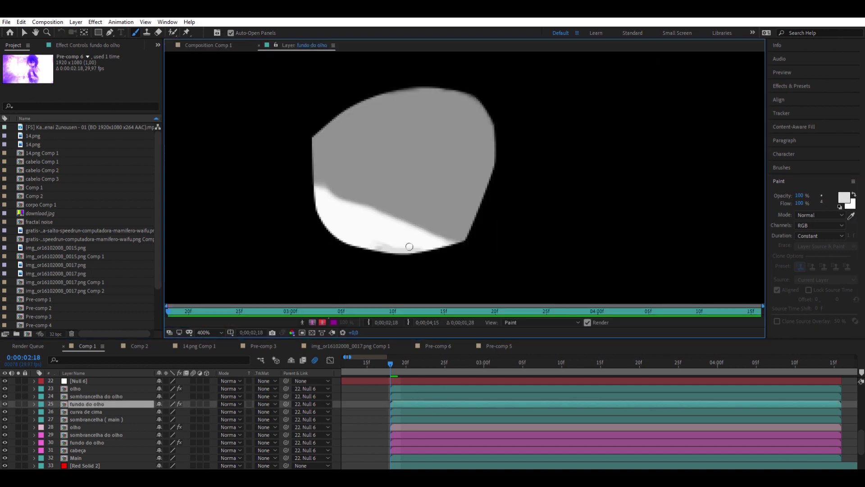
left_click_drag(365, 246, 436, 247)
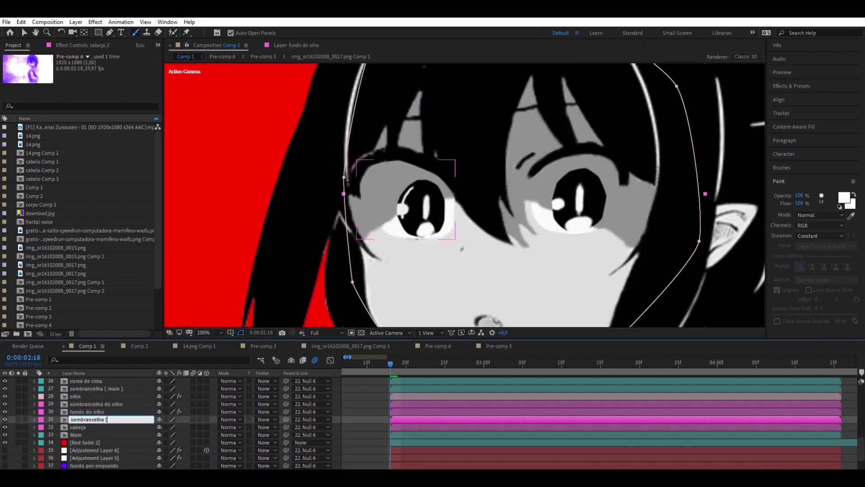
Step: Adjust the eyebrow mask points on sombrancelha ( main )
left_click_drag(463, 260, 463, 263)
left_click(310, 273)
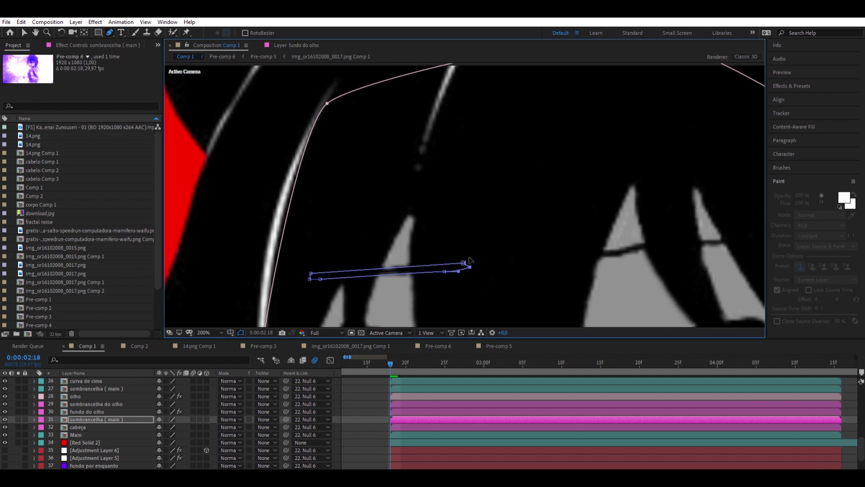
scroll(468, 260, "down", 3)
key("v")
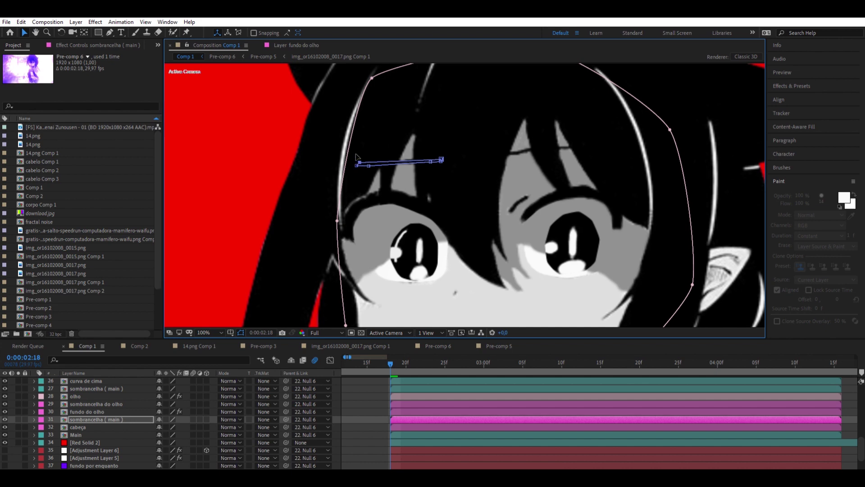
key("period")
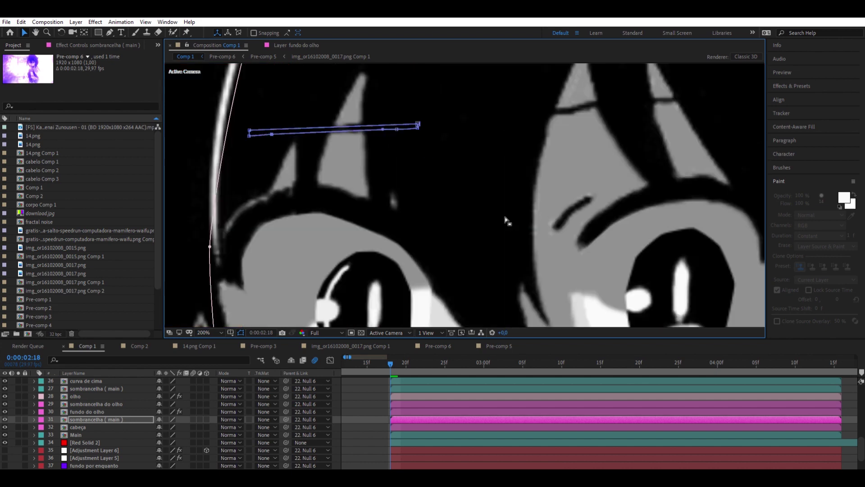
key("comma")
Step: Create the nariz layer and draw a small closed Pen mask around the nose
key("ctrl+z")
scroll(450, 231, "up", 4)
key("g")
left_click(379, 208)
left_click(388, 197)
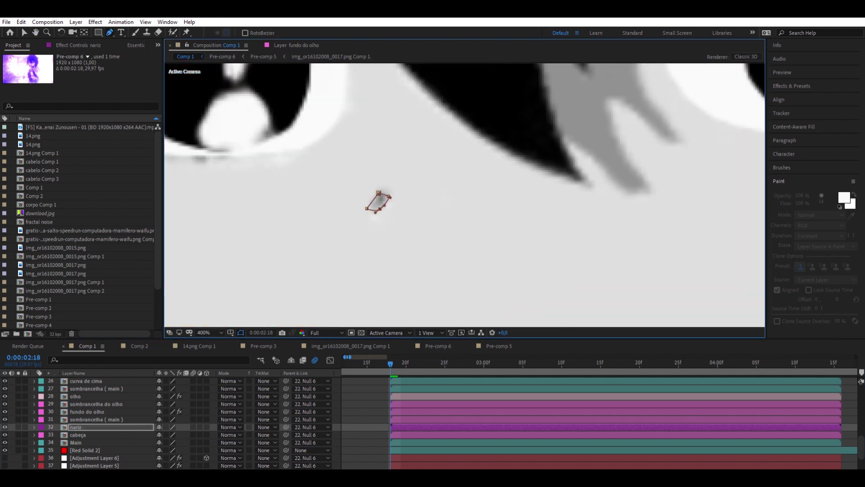
Step: Paint a black nose stroke on the nariz layer in the Layer panel
double_click(427, 426)
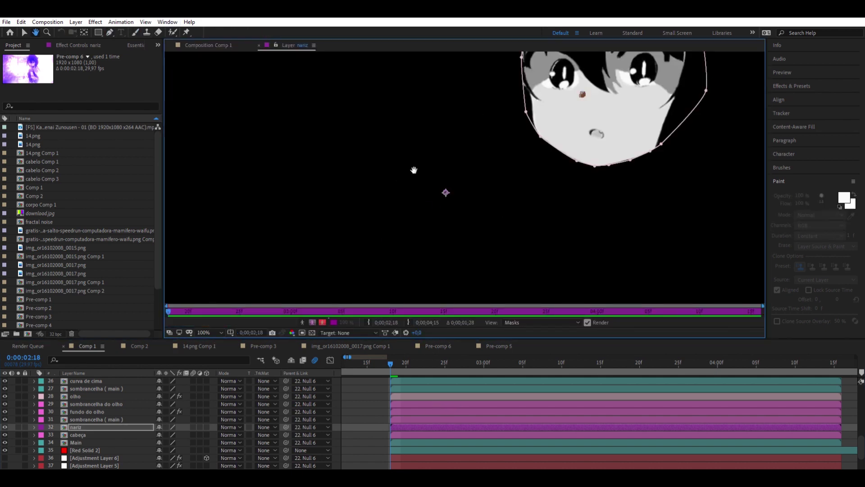
scroll(557, 178, "up", 2)
scroll(448, 175, "up", 1)
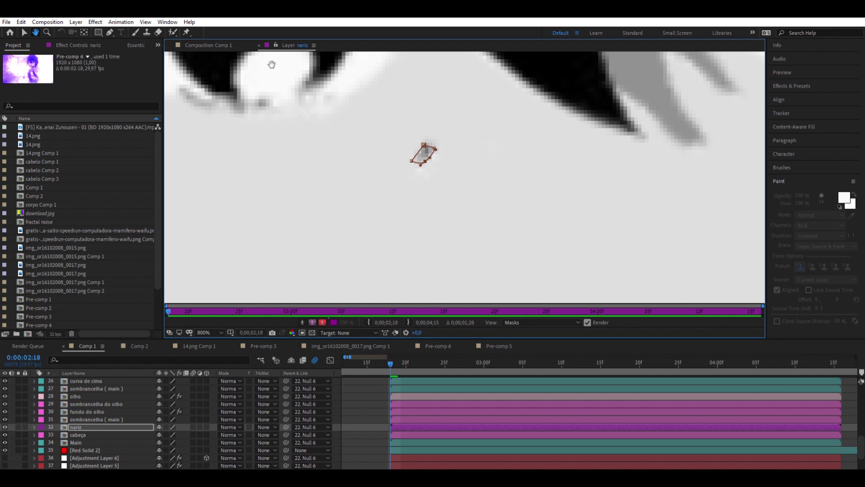
key("ctrl+b")
left_click(484, 62)
left_click_drag(405, 176, 386, 216)
key("v")
left_click(214, 44)
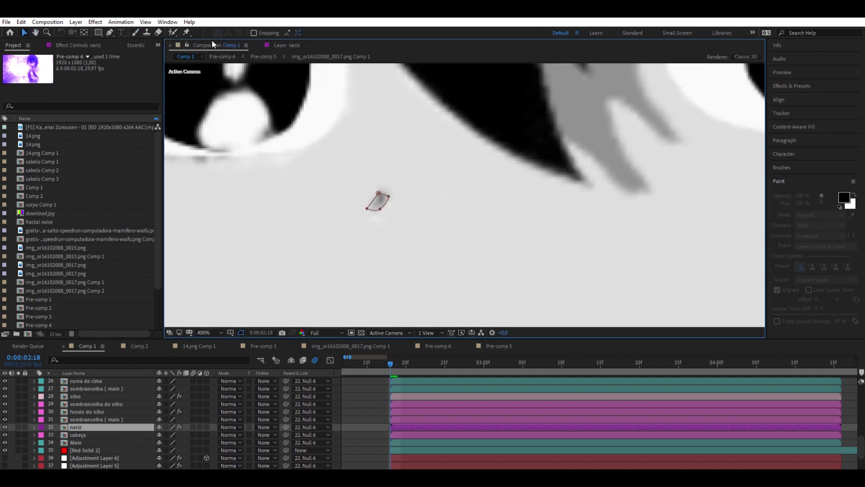
Step: Delete the oversized Mask 1 from nariz, leaving only its nose mask
left_click(34, 424)
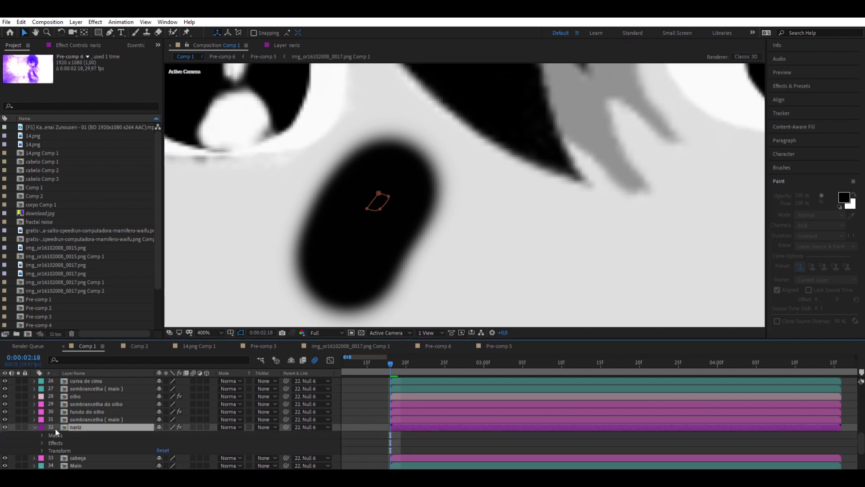
left_click(42, 435)
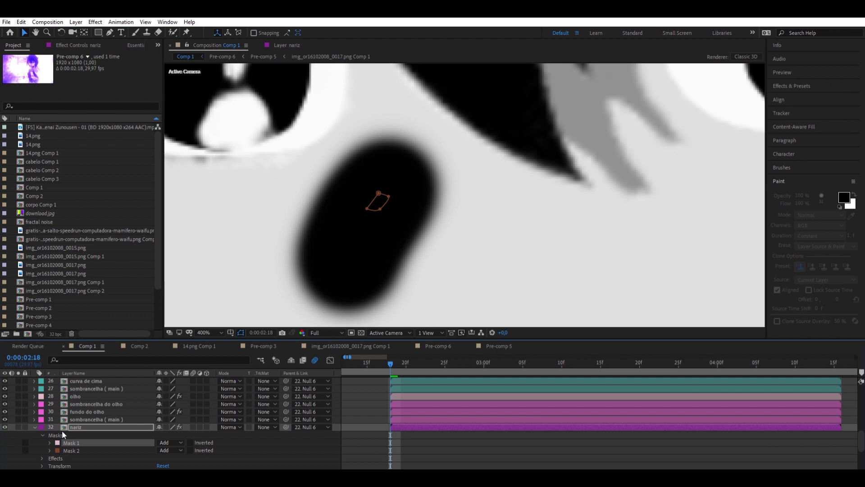
key("Delete")
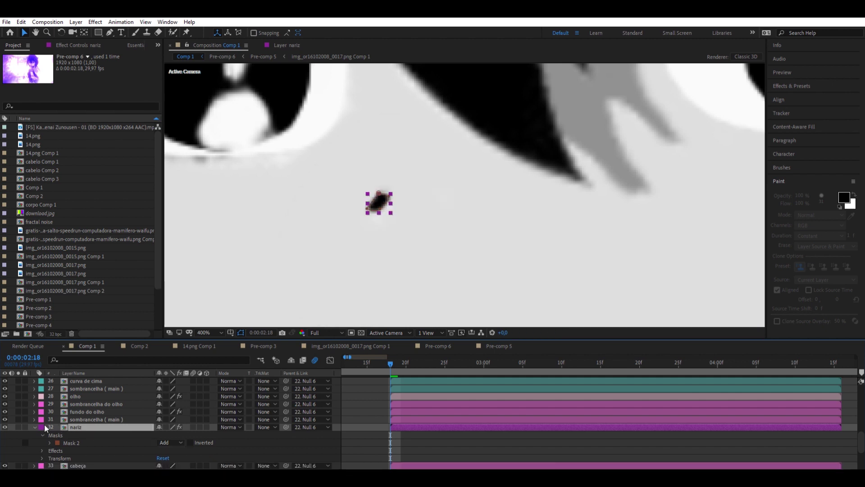
left_click(34, 416)
left_click(382, 398)
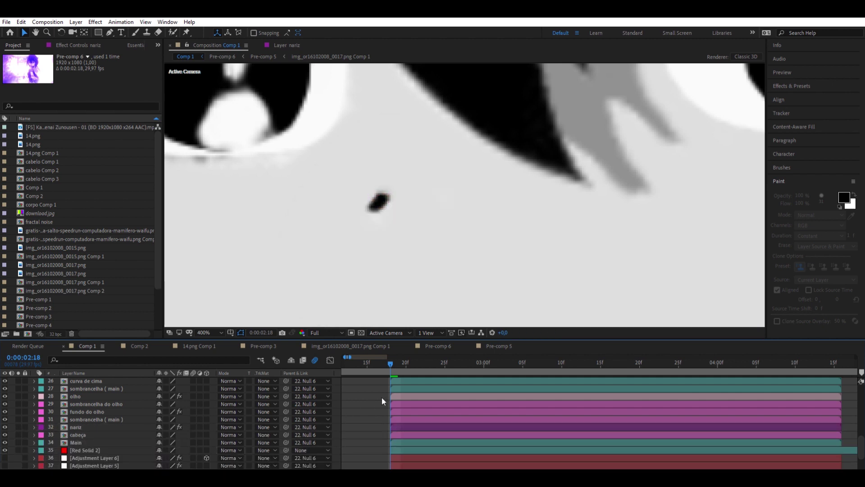
key("comma")
key("comma")
key("comma")
key("comma")
key("comma")
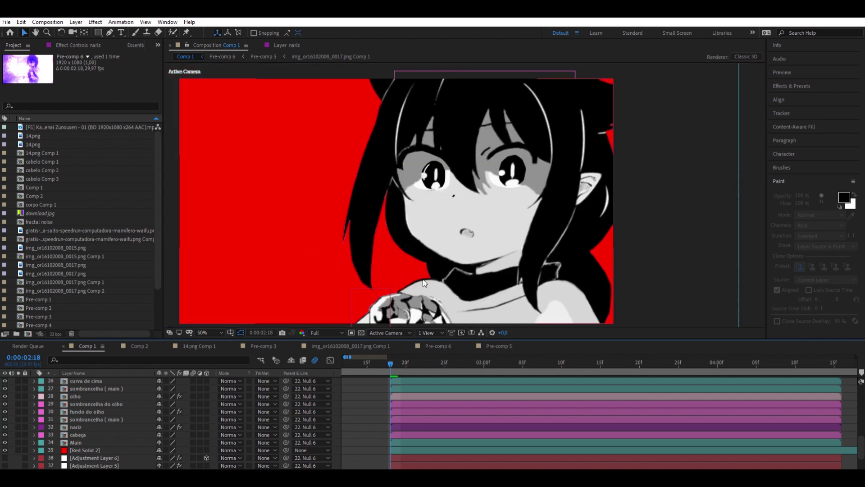
left_click(469, 232)
scroll(473, 231, "up", 6)
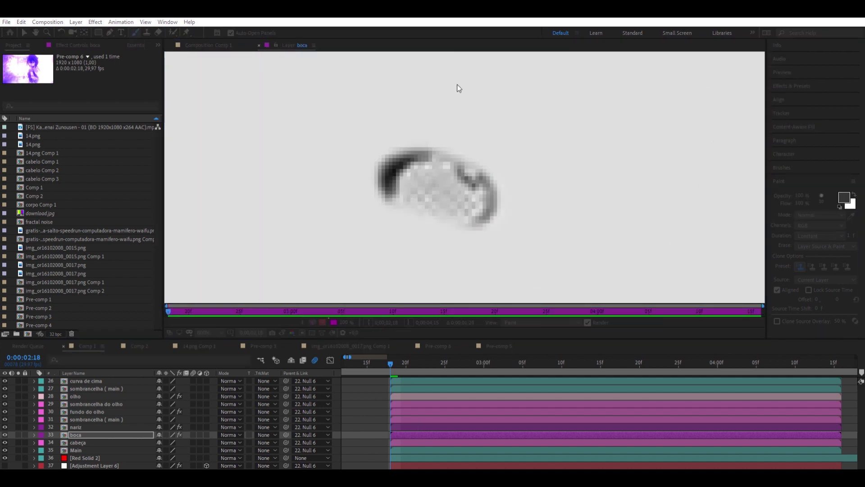
Step: Paint black and grey strokes over the boca mouth, adding dark lines inside and along its edge
left_click_drag(386, 203, 424, 130)
left_click_drag(408, 200, 481, 183)
key("d")
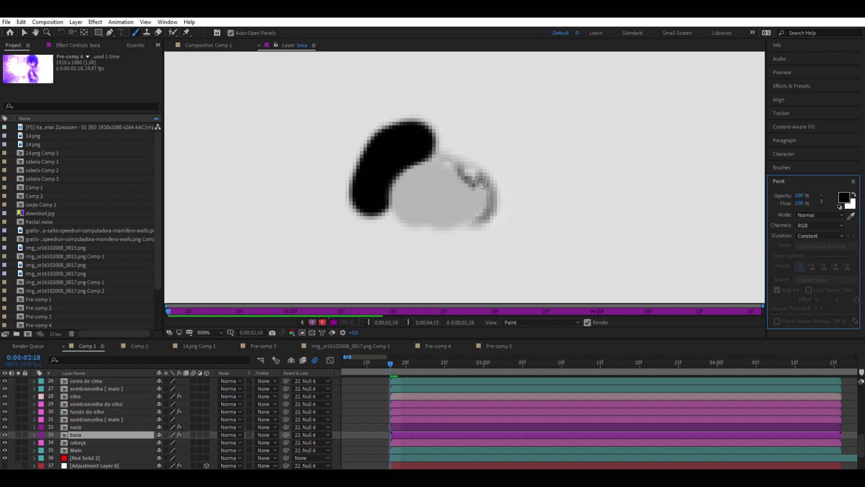
left_click_drag(475, 183, 459, 169)
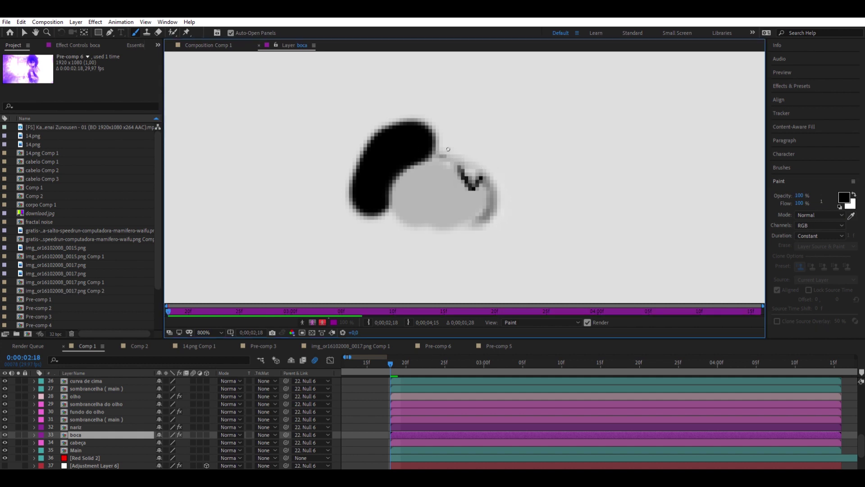
left_click_drag(481, 219, 484, 170)
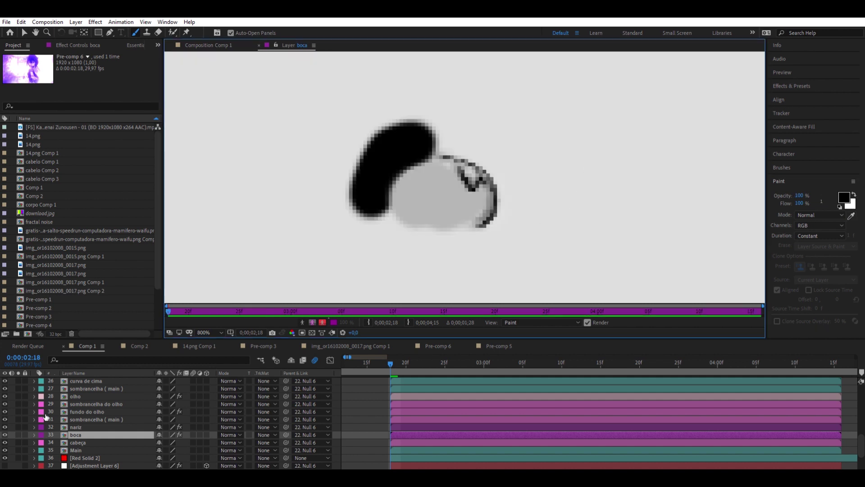
Step: Preview the mouth cut out by its mask and return to the full composition
left_click(35, 433)
left_click(70, 450)
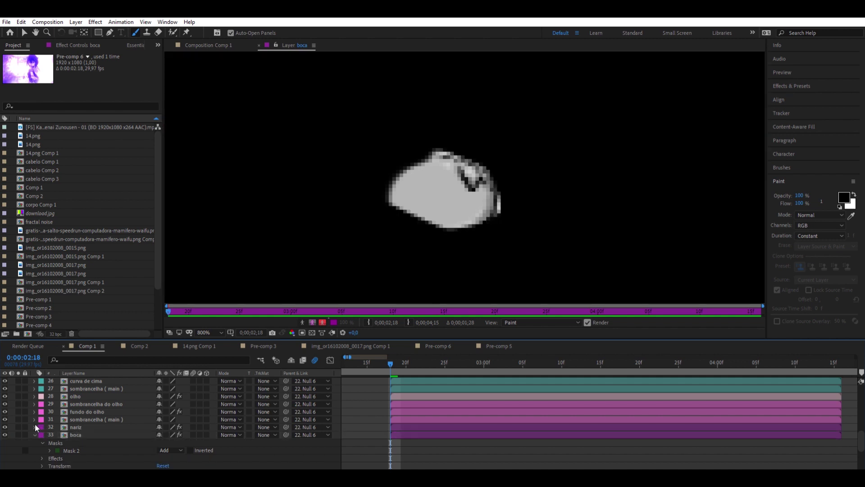
left_click(34, 434)
left_click(234, 47)
scroll(367, 191, "down", 3)
scroll(367, 191, "up", 1)
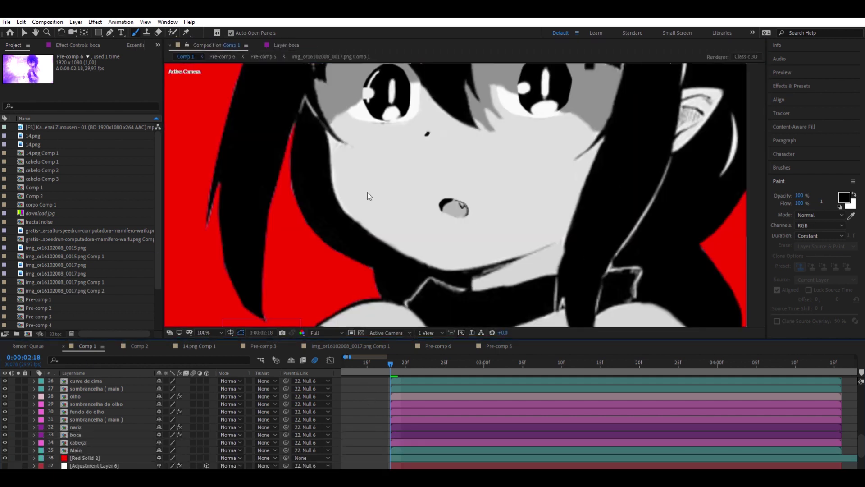
scroll(423, 293, "up", 1)
Step: Check the boca mask, then select the cabeça head layer
left_click(396, 434)
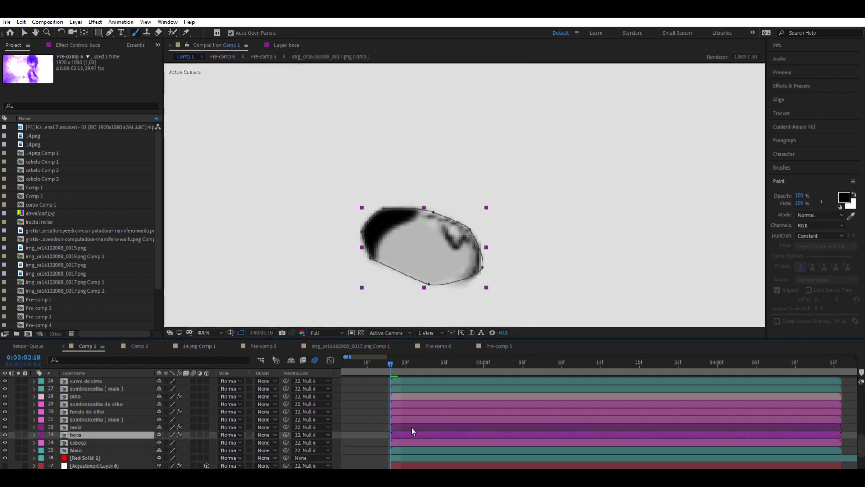
key("v")
scroll(355, 271, "down", 6)
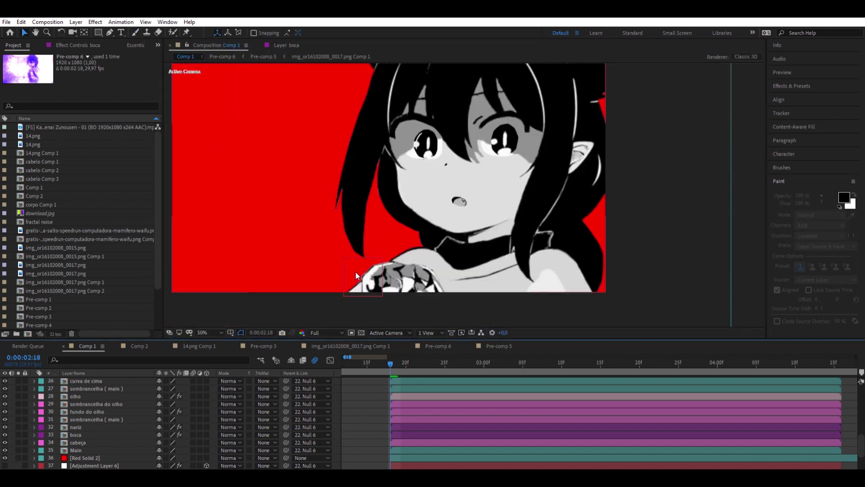
left_click(409, 442)
scroll(409, 420, "down", 1)
scroll(412, 414, "down", 1)
scroll(412, 375, "down", 3)
Step: Paint grey over the eyes and face on the cabeça layer to leave it blank
key("ctrl+b")
double_click(405, 315)
left_click_drag(495, 203, 435, 211)
left_click_drag(541, 132, 329, 164)
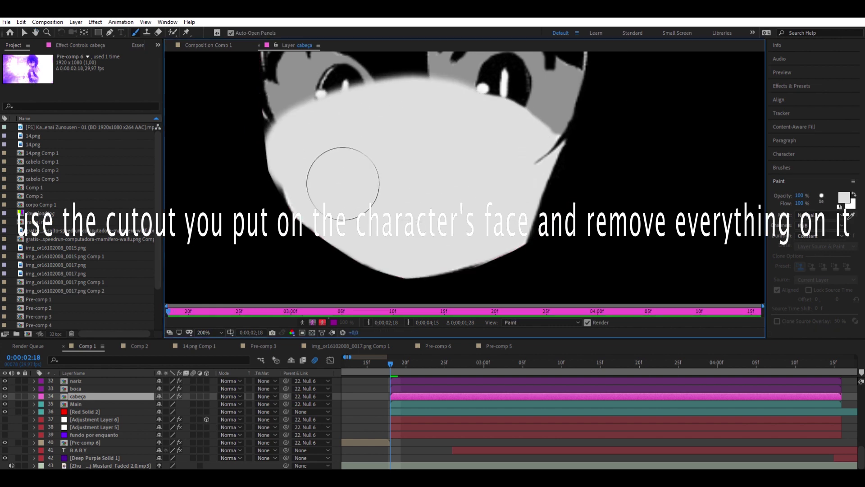
scroll(328, 164, "up", 2)
scroll(557, 244, "down", 2)
left_click_drag(560, 154, 430, 173)
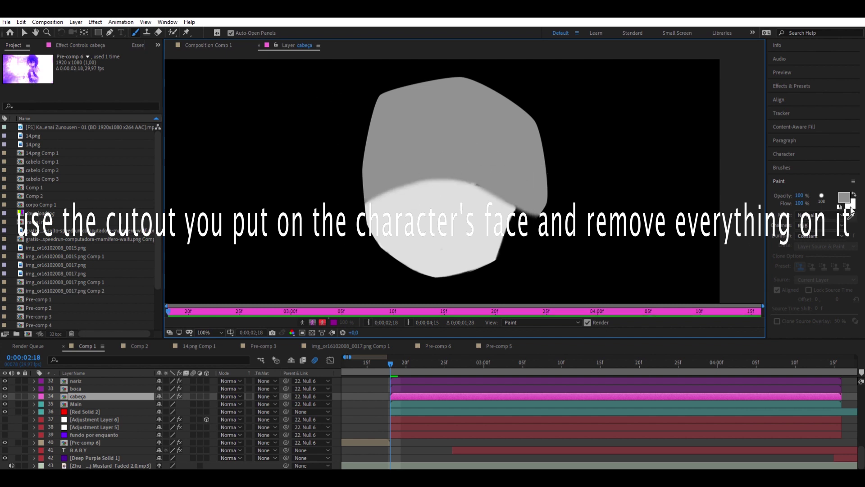
left_click_drag(560, 188, 525, 235)
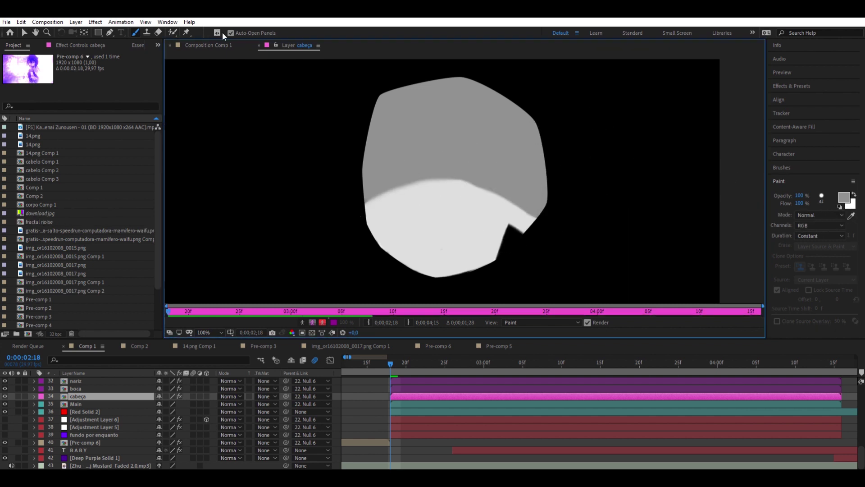
Step: Duplicate the Main layer and rename the copy cabelo
key("v")
left_click(74, 403)
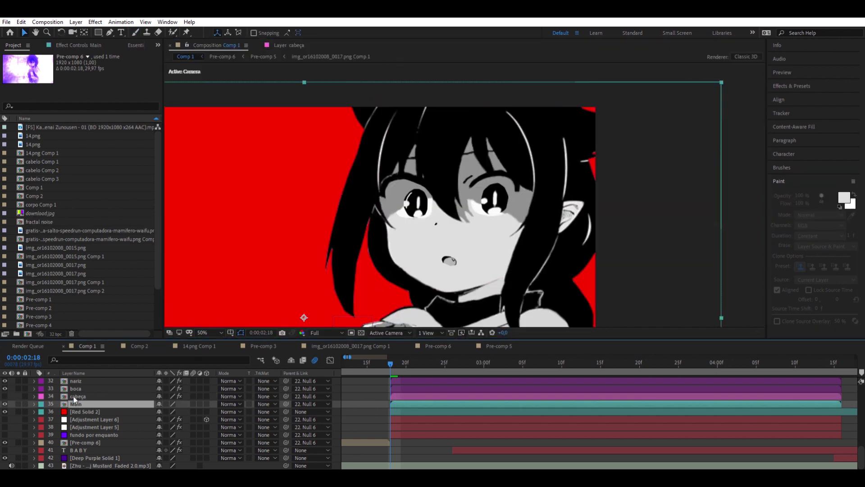
key("ctrl+d")
key("Return")
type("cabelo")
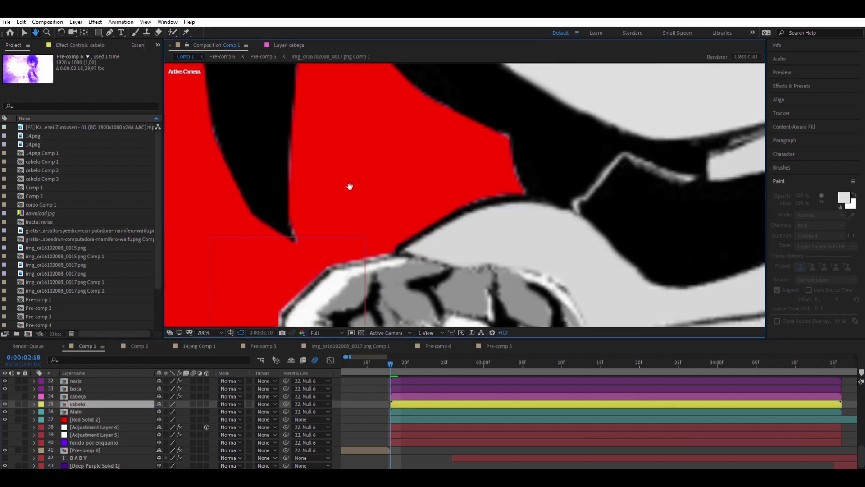
left_click_drag(401, 257, 442, 214)
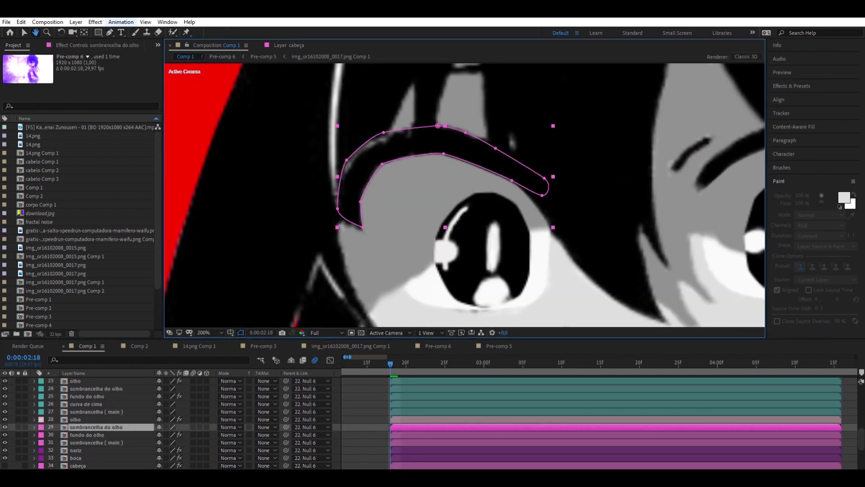
Step: Open the sombrancelha do olho layer for painting
left_click(454, 260)
type("fundo do cabelo")
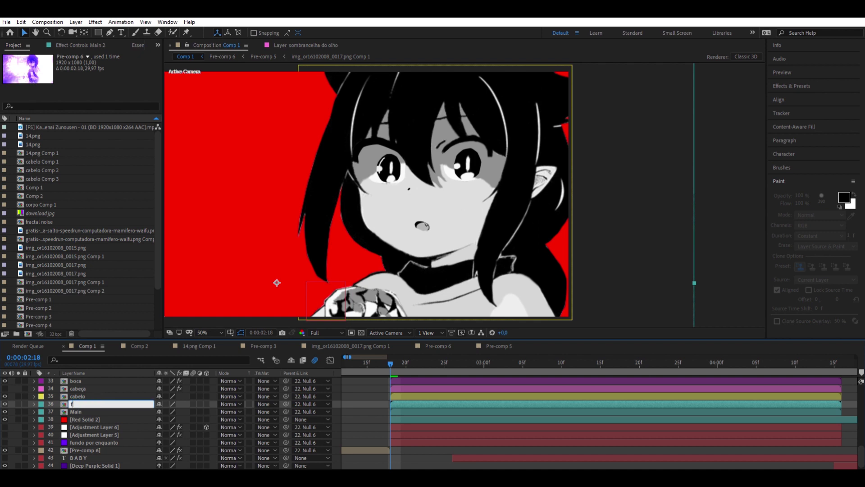
Step: Finish the hair mask on fundo do cabelo and paint it in the Layer panel
left_click_drag(410, 290, 370, 204)
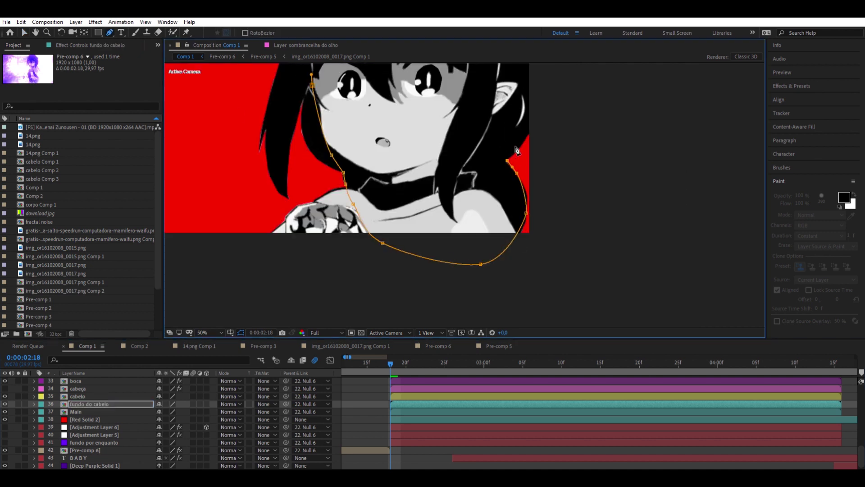
scroll(517, 150, "up", 5)
left_click(528, 143)
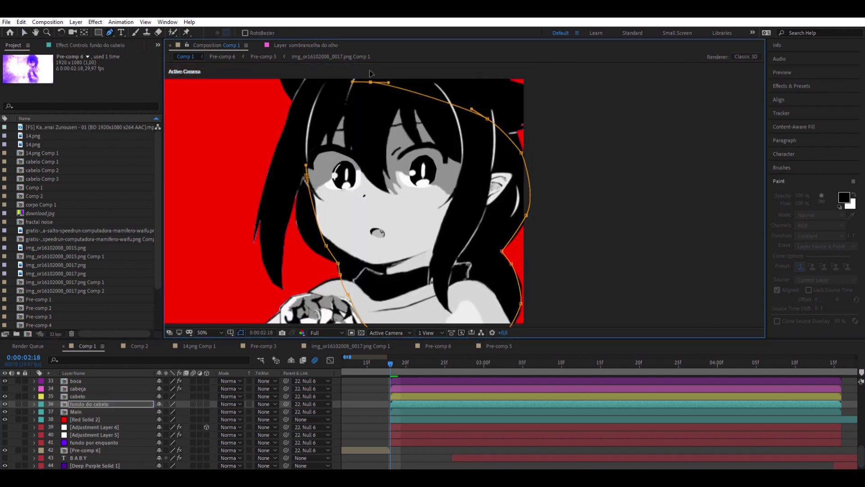
left_click(135, 32)
double_click(414, 403)
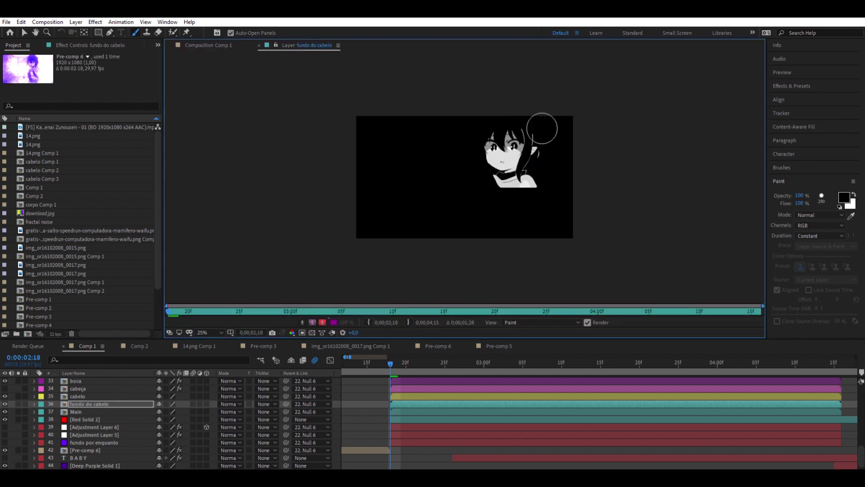
key("v")
left_click(212, 45)
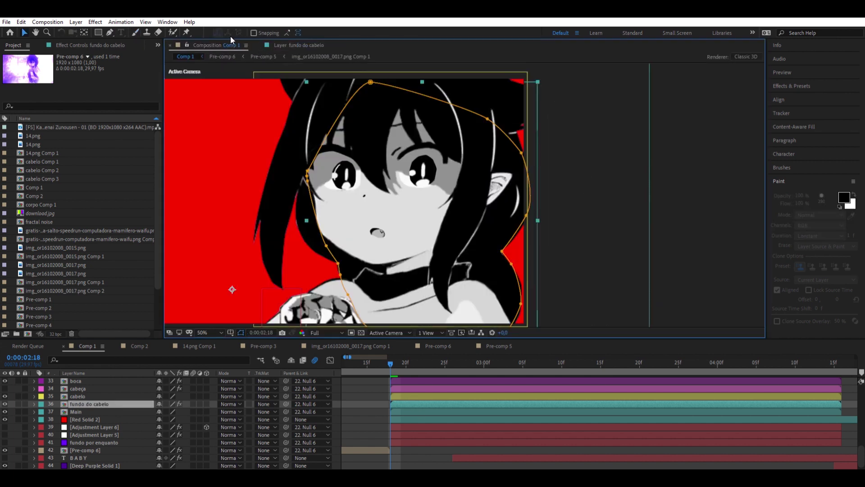
Step: Move fundo do cabelo below the Main layer with Ctrl+[
key("ctrl+bracketleft")
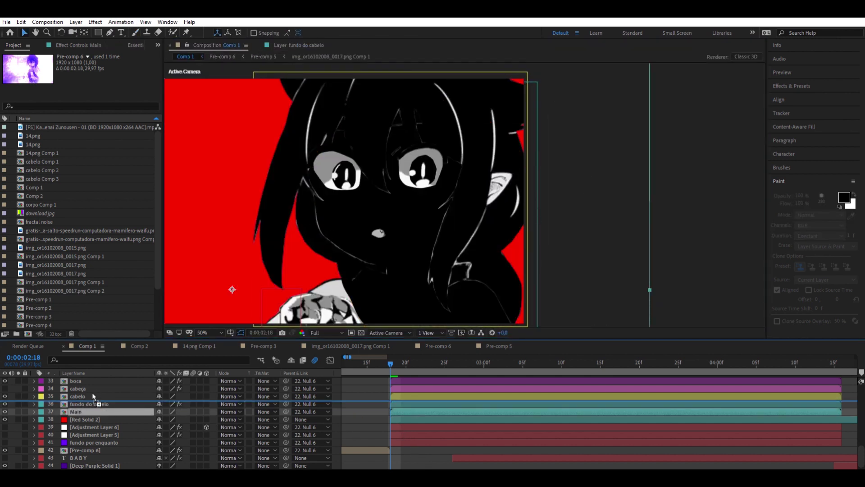
left_click(417, 392)
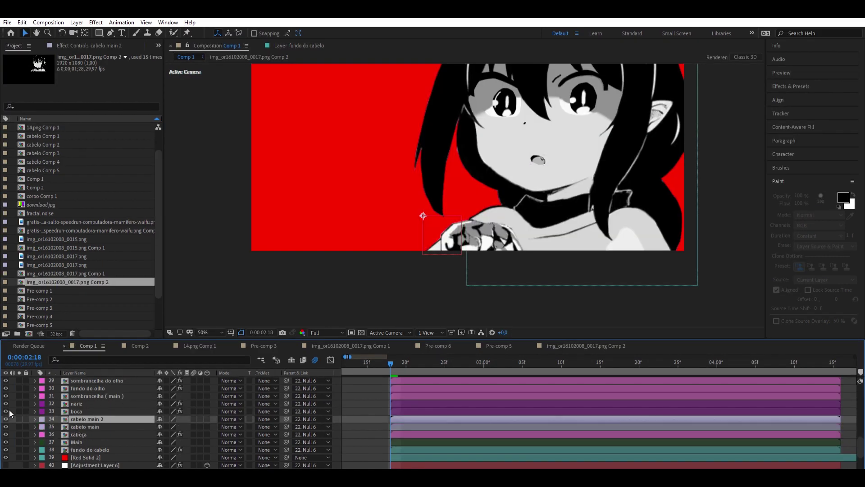
scroll(374, 207, "up", 6)
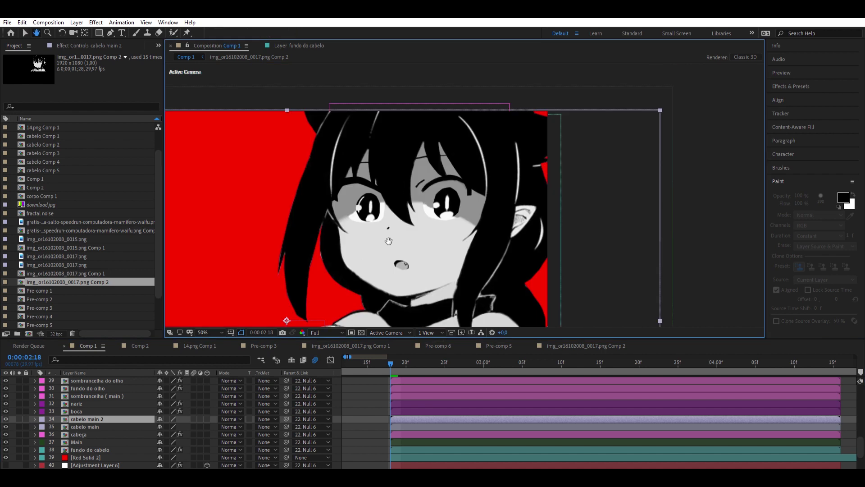
Step: Duplicate the hair layer as cabelo main 3
scroll(373, 207, "down", 4)
scroll(419, 246, "up", 2)
key("g")
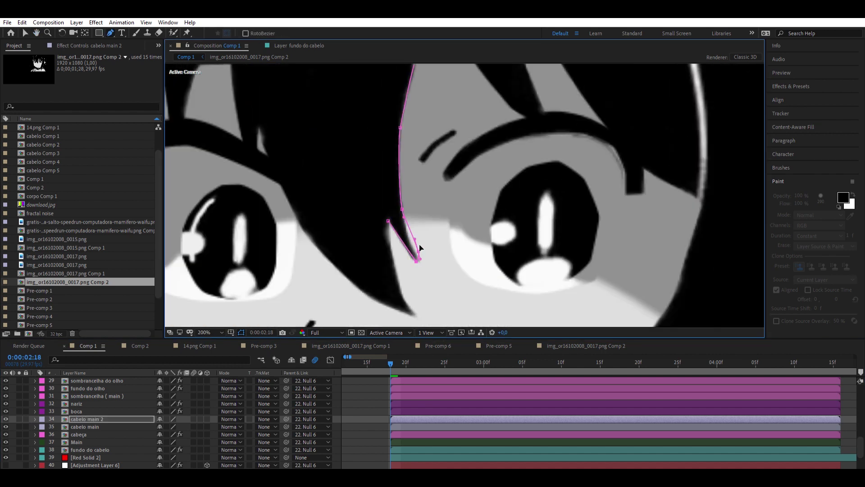
scroll(315, 242, "up", 5)
scroll(453, 150, "up", 4)
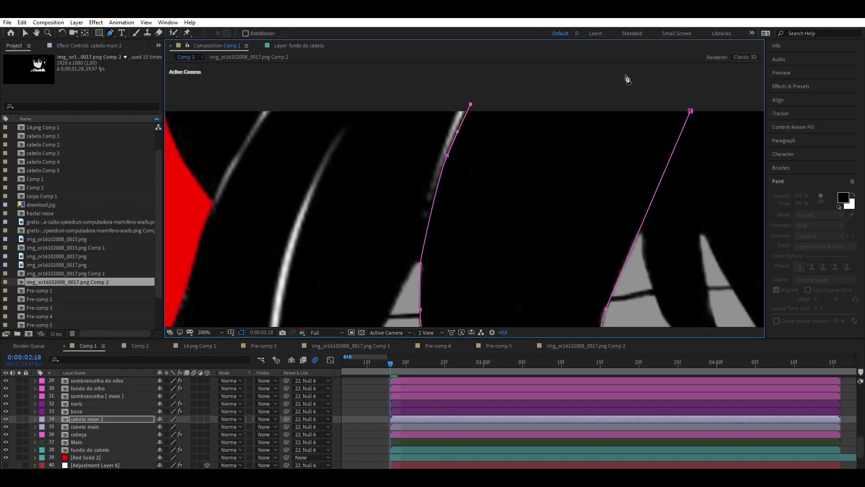
scroll(481, 96, "down", 5)
key("ctrl+d")
scroll(405, 180, "up", 5)
Step: Draw a curved, closed Pen mask around a hair strand on cabelo main 3
left_click(415, 107)
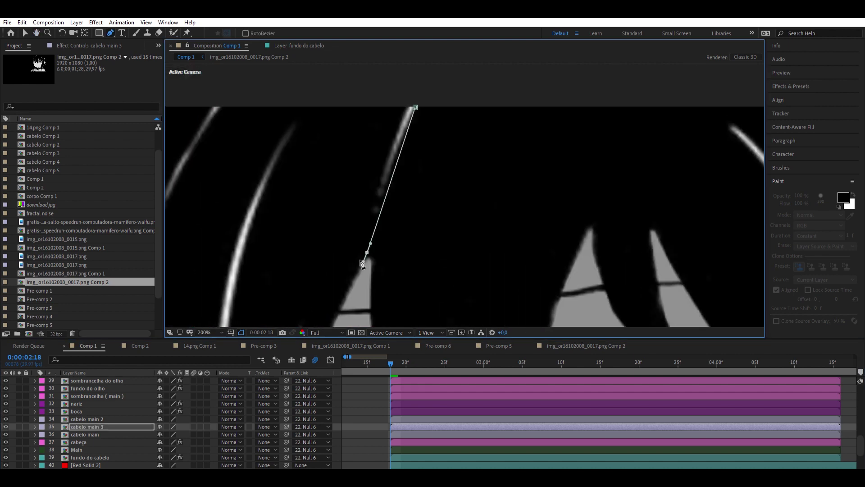
scroll(338, 304, "down", 5)
left_click(410, 234)
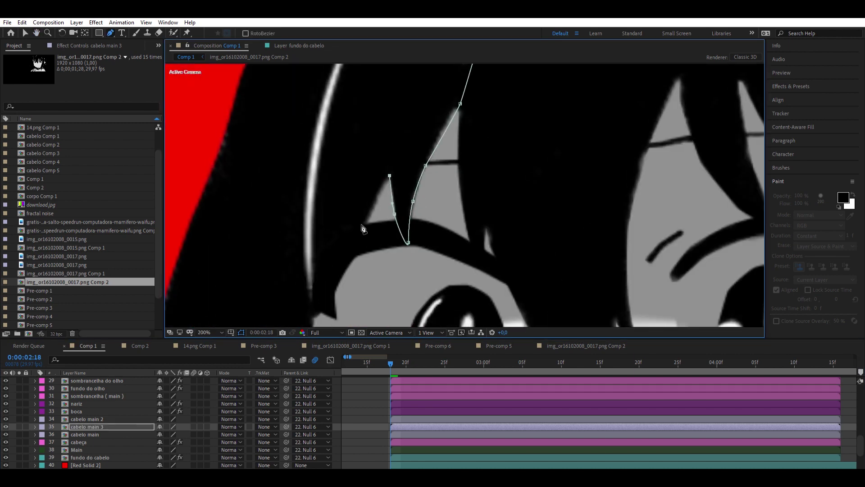
scroll(317, 315, "down", 5)
scroll(464, 181, "up", 5)
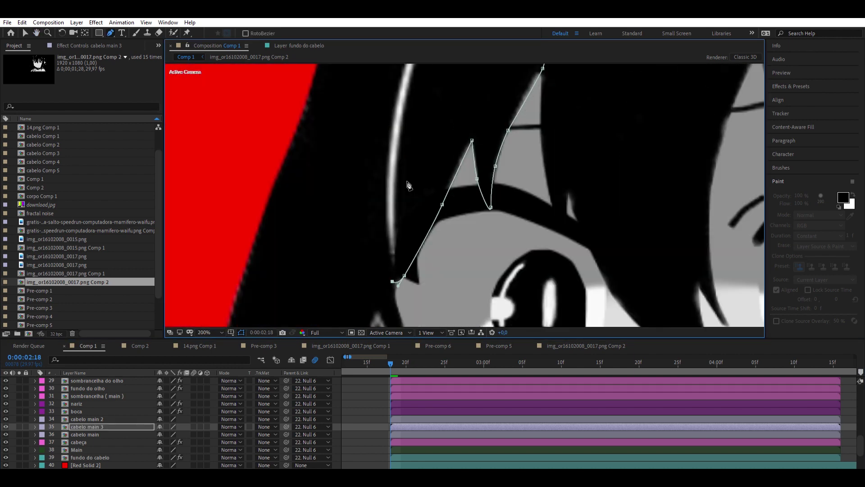
left_click_drag(392, 164, 394, 158)
scroll(374, 169, "up", 3)
left_click_drag(431, 65, 442, 67)
left_click(534, 82)
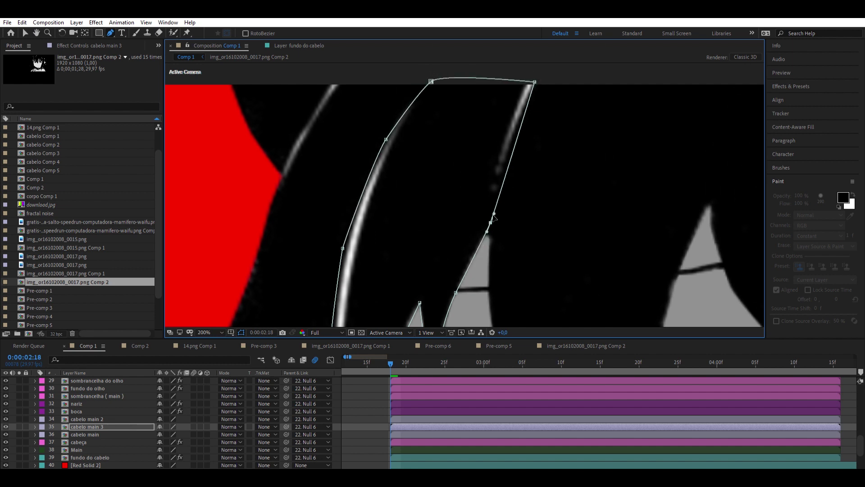
Step: Paint out part of cabelo main 3 in its Layer panel, then deselect it in the composition
key("ctrl+b")
double_click(293, 247)
scroll(455, 207, "down", 2)
key("v")
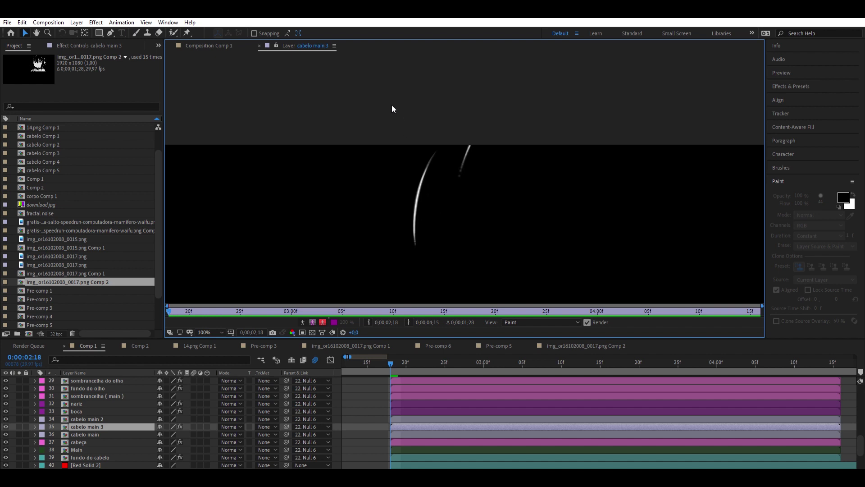
left_click(221, 45)
left_click(374, 394)
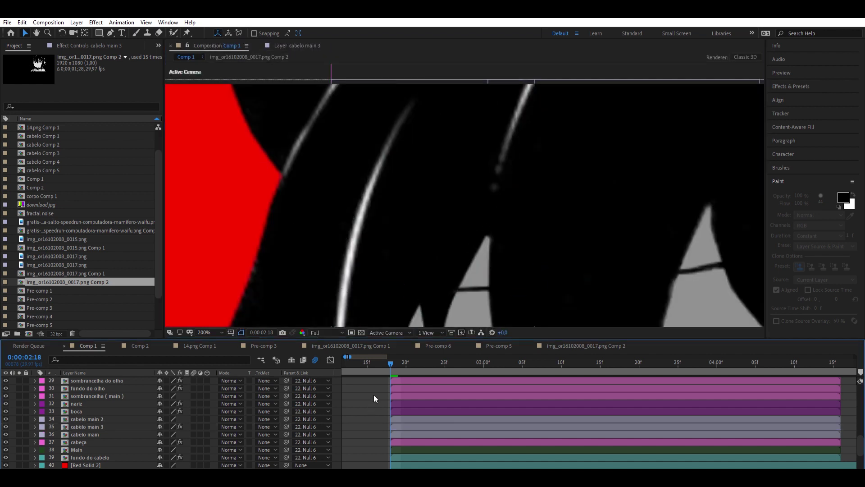
scroll(425, 273, "down", 4)
scroll(426, 273, "up", 2)
Step: Duplicate the hair as cabelo main 4 and paint out part of it in the Layer panel
key("ctrl+d")
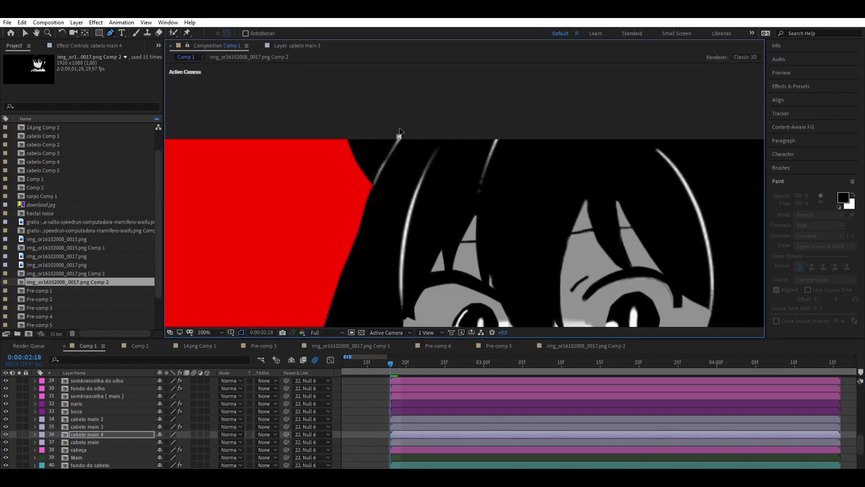
scroll(426, 273, "up", 2)
key("g")
scroll(473, 250, "down", 2)
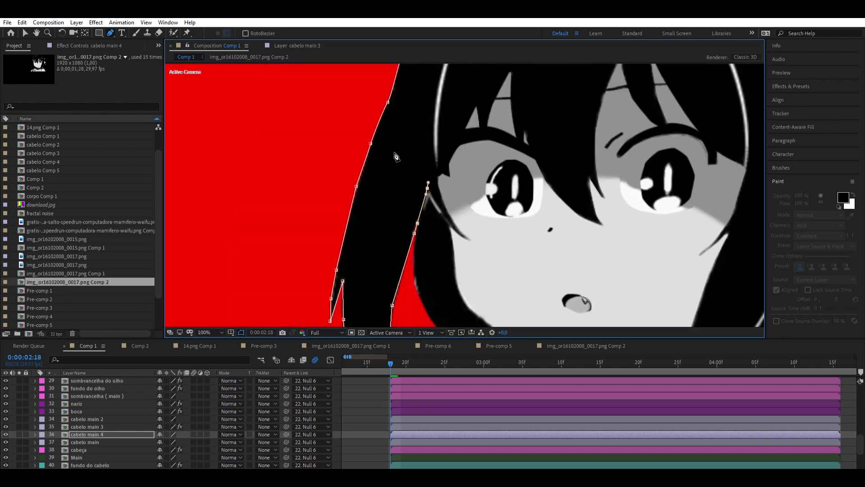
scroll(472, 250, "up", 2)
scroll(404, 121, "down", 2)
scroll(381, 237, "up", 2)
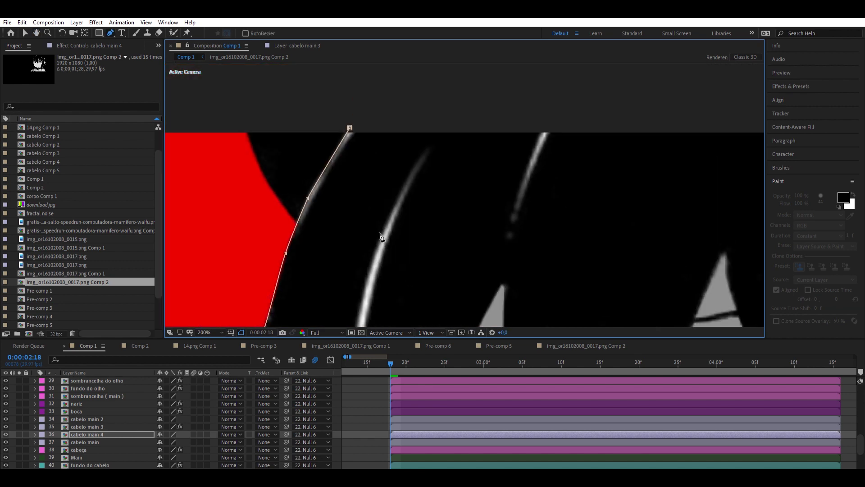
scroll(383, 227, "up", 1)
scroll(383, 226, "down", 2)
key("ctrl+b")
double_click(478, 135)
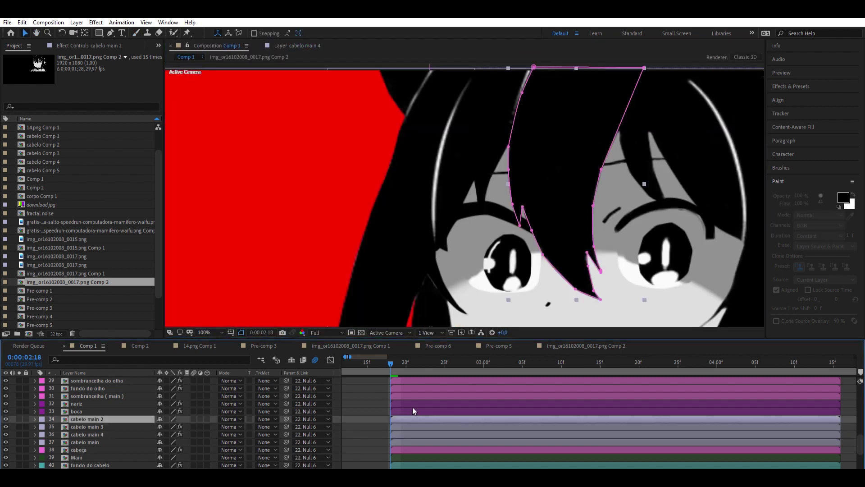
key("ctrl+Down")
Step: Create cabelo main 5, mask it around the upper hair tip, and paint on it
key("ctrl+d")
key("g")
left_click(406, 115)
left_click(378, 67)
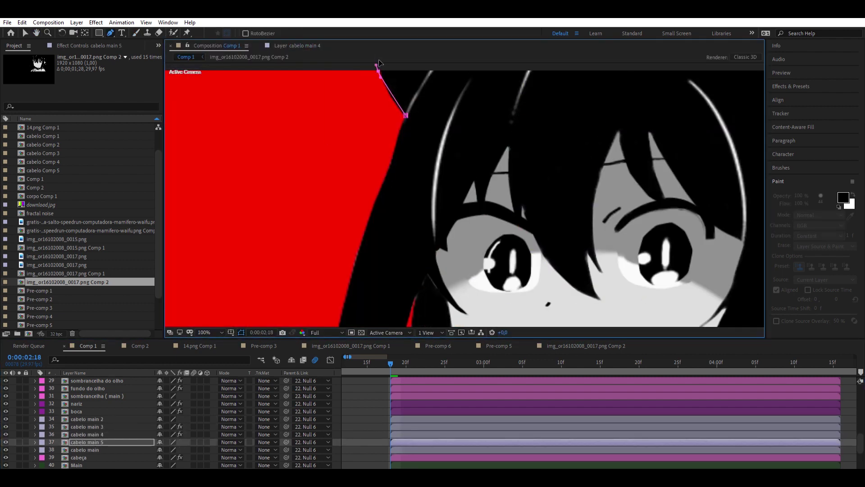
double_click(439, 66)
left_click(136, 32)
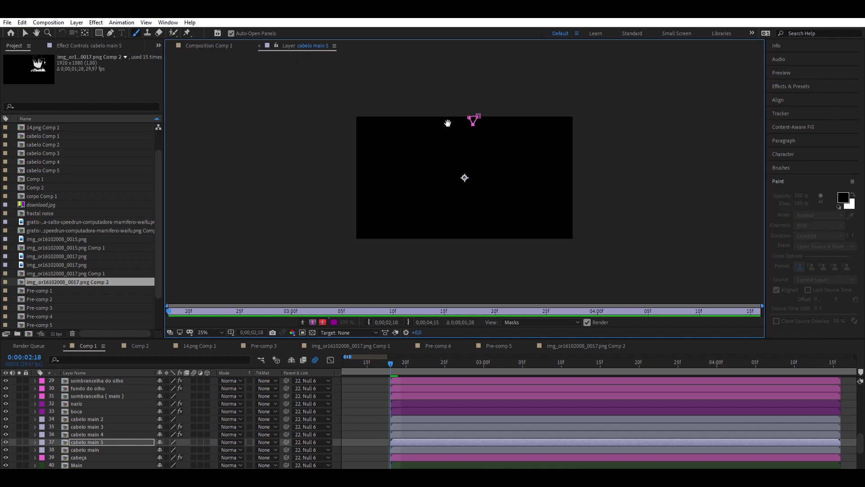
key("v")
left_click(209, 45)
scroll(445, 164, "up", 2)
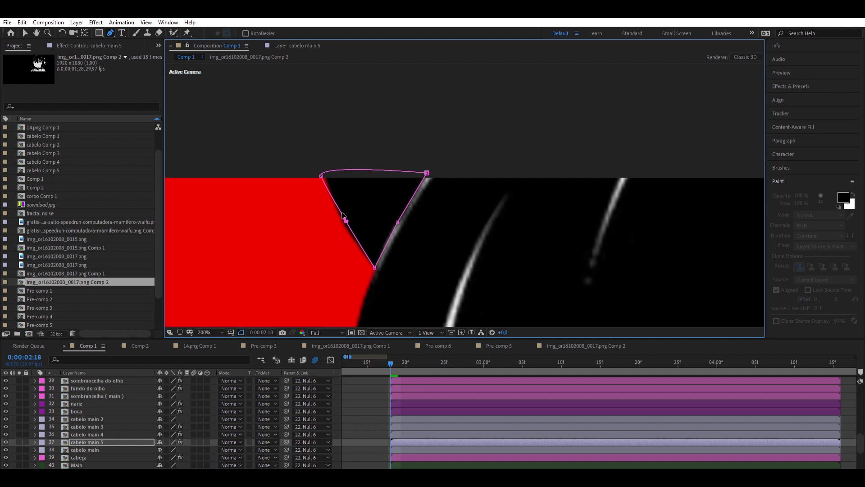
scroll(344, 213, "down", 2)
key("ctrl+d")
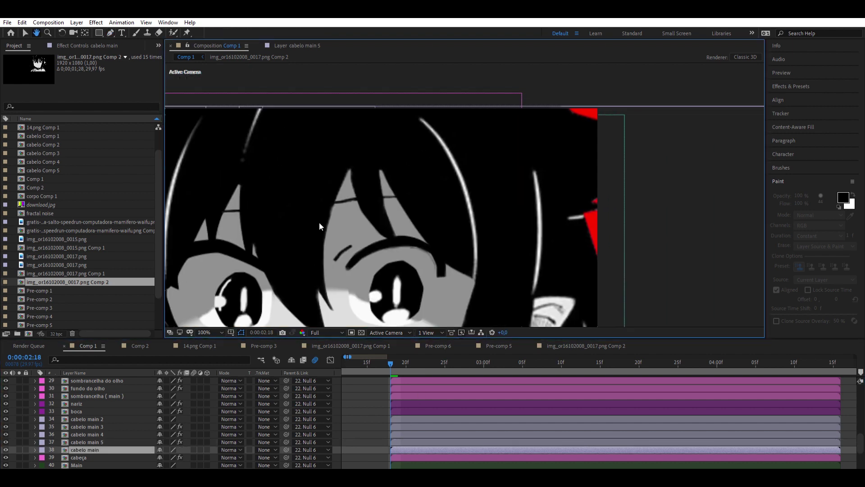
Step: Trace a closed, curved mask on cabelo main 6 along a strand falling over the face
left_click_drag(343, 109, 344, 131)
left_click(356, 194)
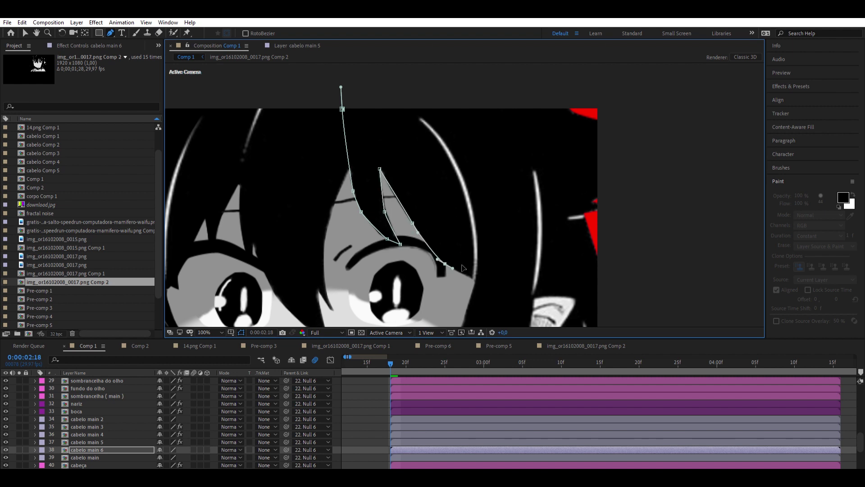
scroll(455, 262, "down", 2)
scroll(433, 194, "up", 2)
left_click(445, 318)
left_click_drag(449, 281, 450, 275)
left_click_drag(436, 216, 434, 205)
left_click(312, 147)
Step: Duplicate as cabelo main 7, mask the right strand, and move its top vertices down
key("ctrl+d")
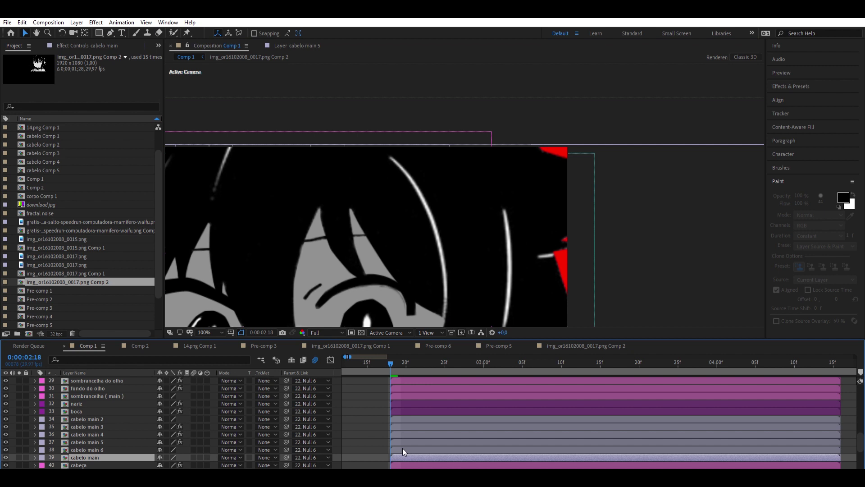
left_click(380, 143)
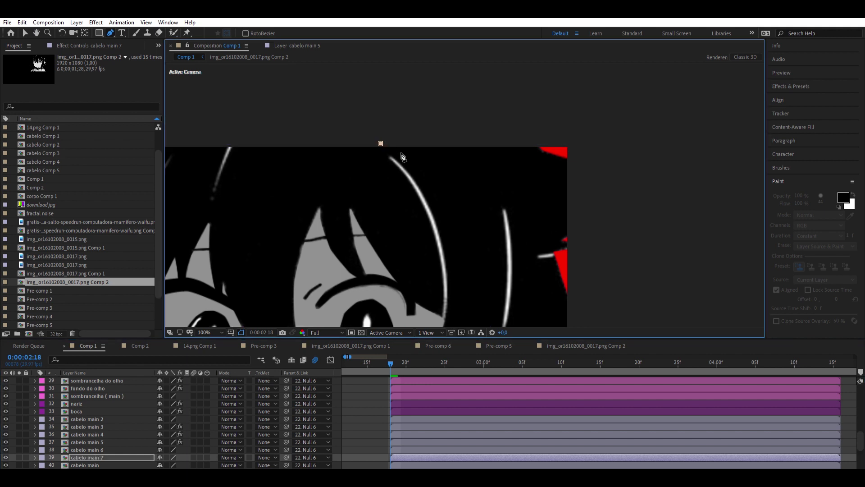
left_click_drag(446, 232, 445, 212)
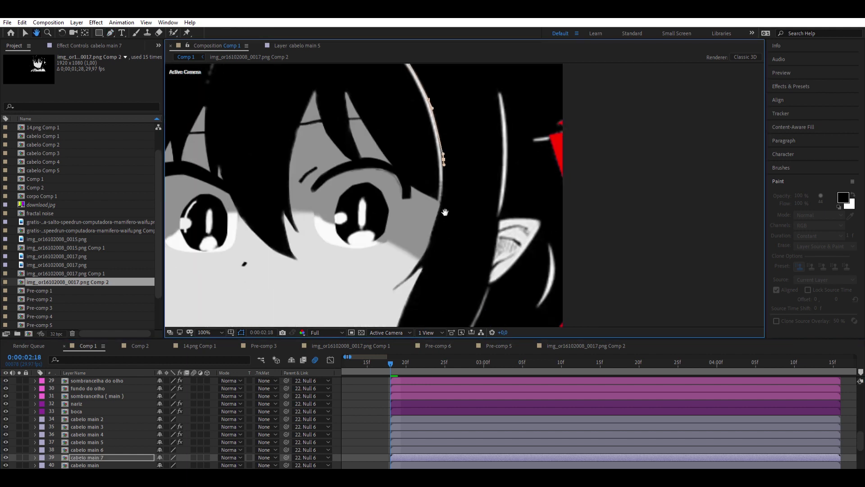
scroll(424, 248, "up", 2)
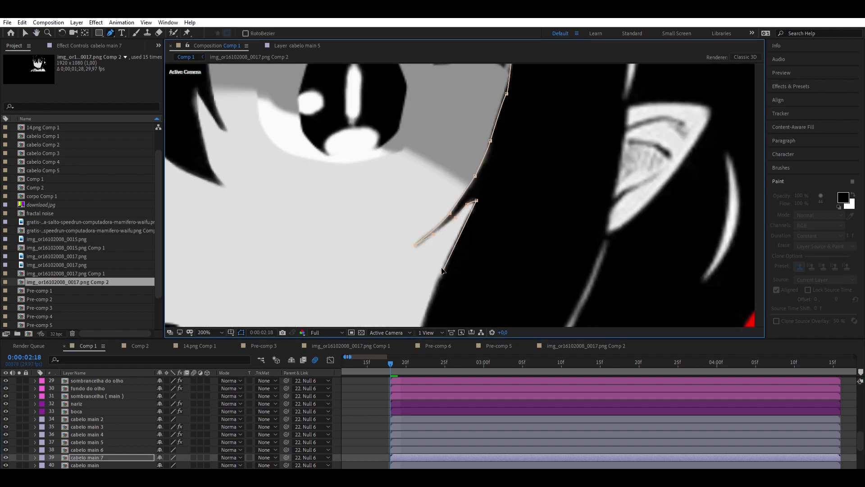
scroll(442, 271, "down", 2)
scroll(340, 126, "up", 4)
scroll(368, 114, "down", 2)
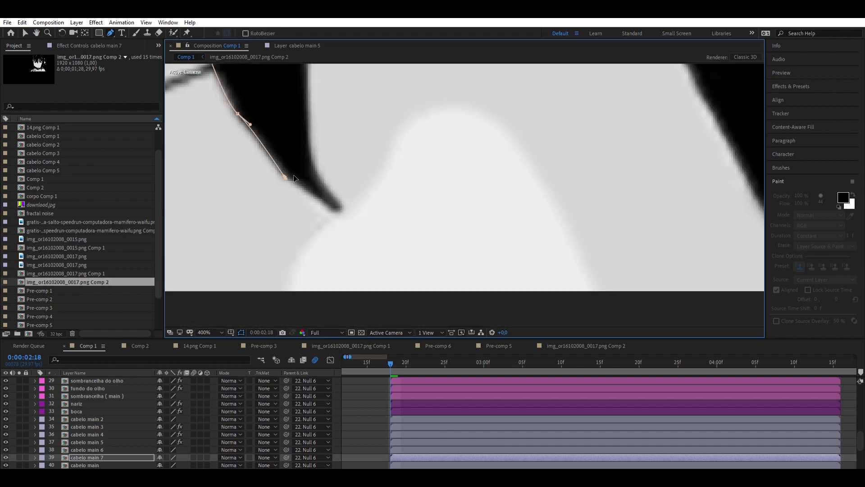
left_click_drag(370, 135, 303, 248)
left_click_drag(406, 98, 365, 176)
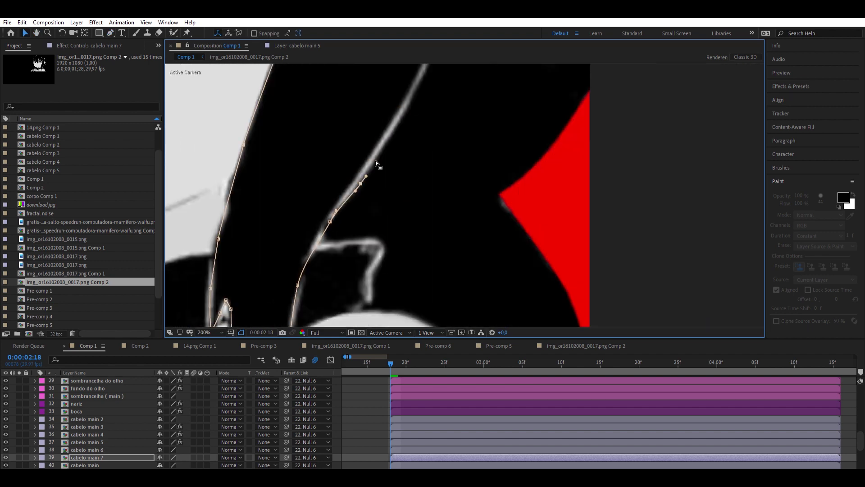
key("g")
scroll(419, 87, "down", 4)
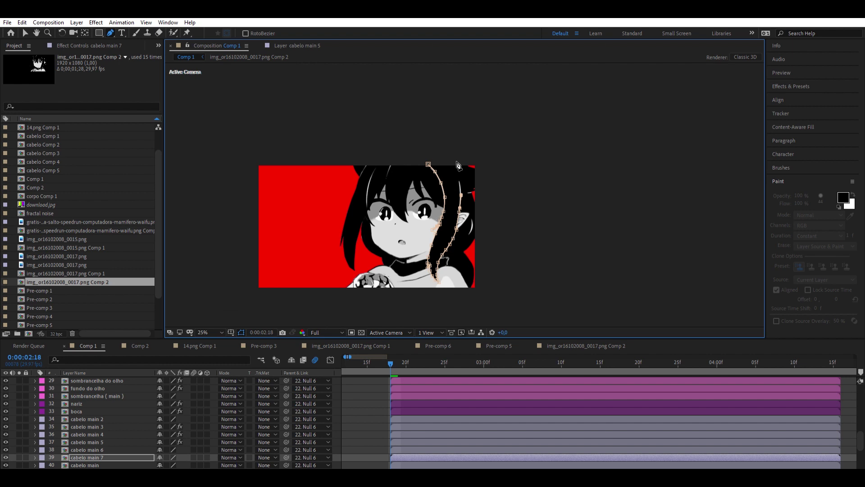
scroll(420, 141, "up", 4)
scroll(419, 141, "down", 3)
scroll(405, 428, "down", 2)
left_click(398, 418)
Step: Paint black over the leftover hair blob on cabelo main in the Layer panel
key("ctrl+b")
double_click(398, 418)
scroll(321, 160, "up", 2)
scroll(352, 236, "up", 2)
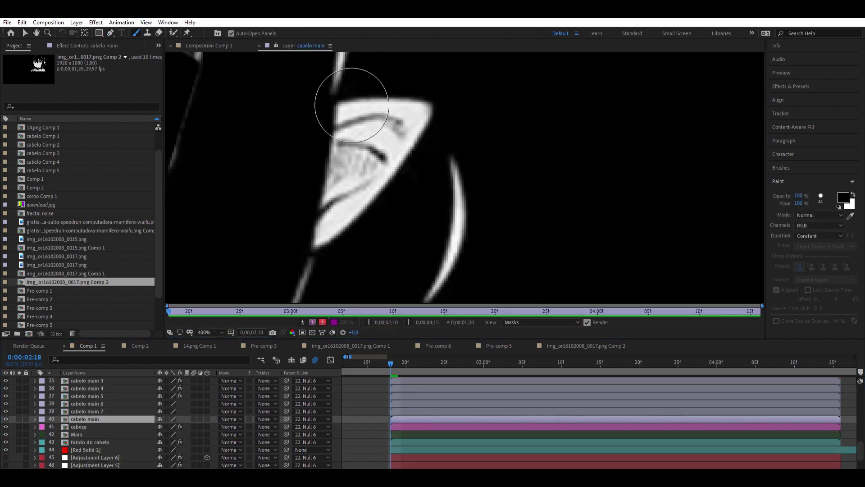
left_click_drag(353, 237, 380, 128)
left_click(212, 46)
scroll(321, 195, "up", 3)
key("v")
Step: Duplicate cabelo main as cabelo main 8 and start a Pen mask along the right hair edge
scroll(451, 256, "down", 4)
scroll(466, 255, "up", 2)
key("ctrl+d")
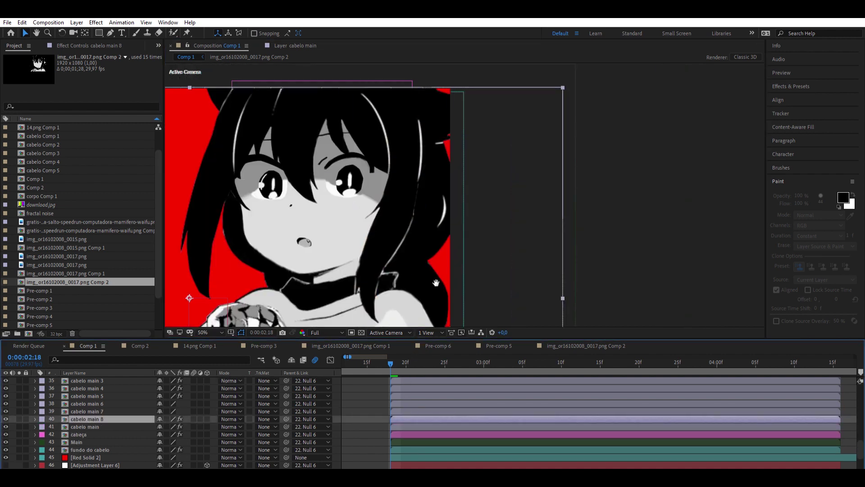
scroll(432, 279, "up", 3)
key("h")
key("g")
left_click(321, 207)
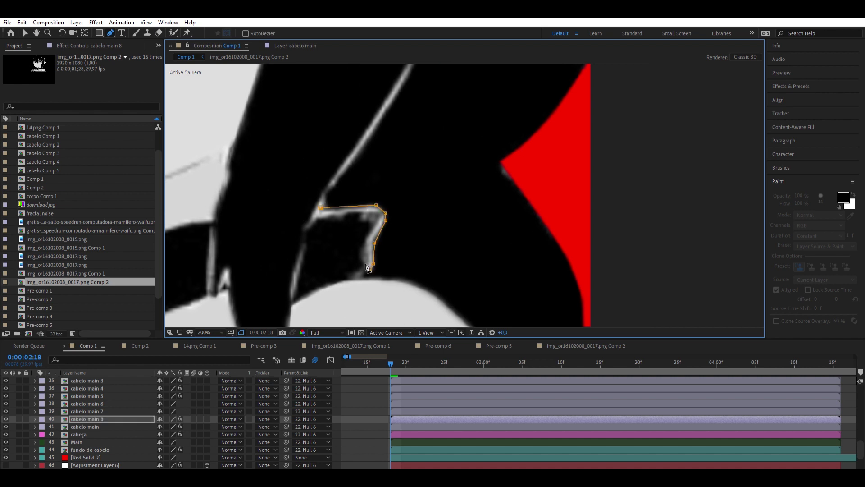
left_click(430, 291)
left_click(440, 299)
left_click_drag(440, 298, 219, 155)
left_click(263, 197)
left_click(269, 211)
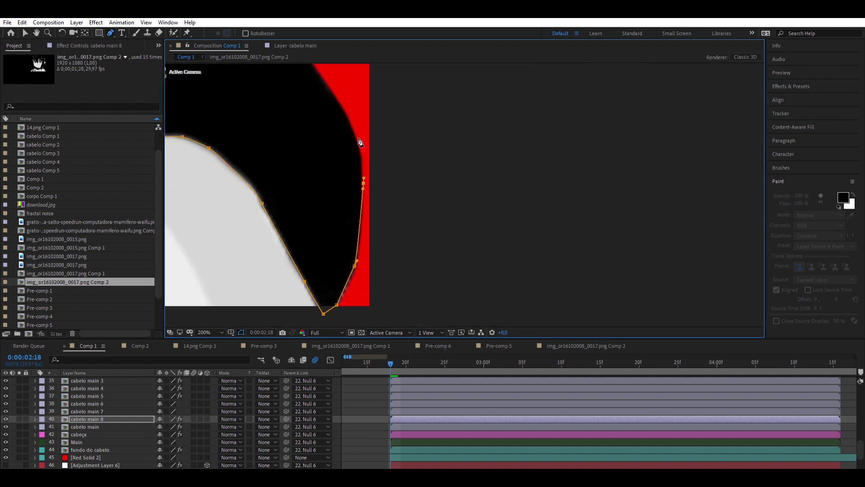
Step: Extend the cabelo main 8 mask down the right-side hair to the shoulder
left_click_drag(364, 151, 343, 198)
key("comma")
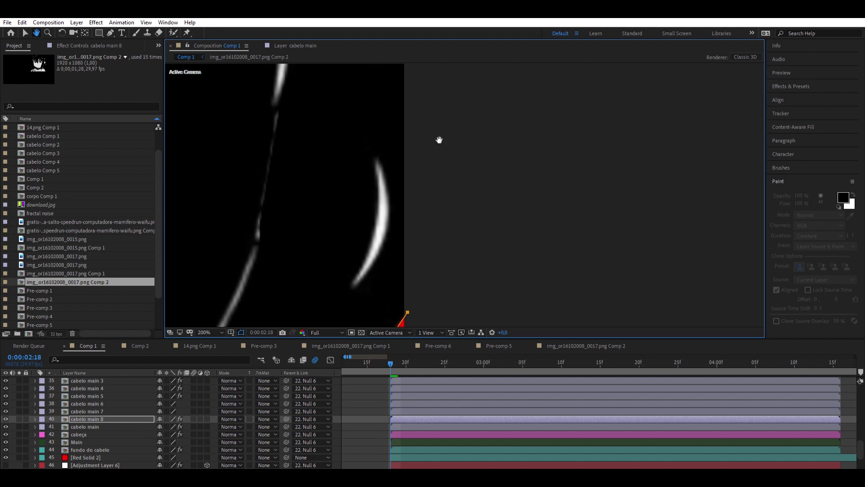
left_click_drag(399, 131, 411, 230)
scroll(464, 212, "down", 4)
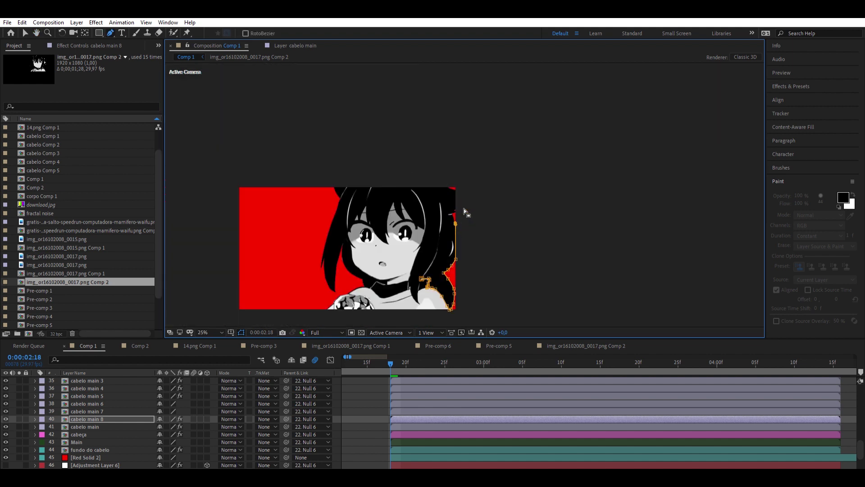
scroll(440, 139, "up", 6)
scroll(430, 273, "down", 2)
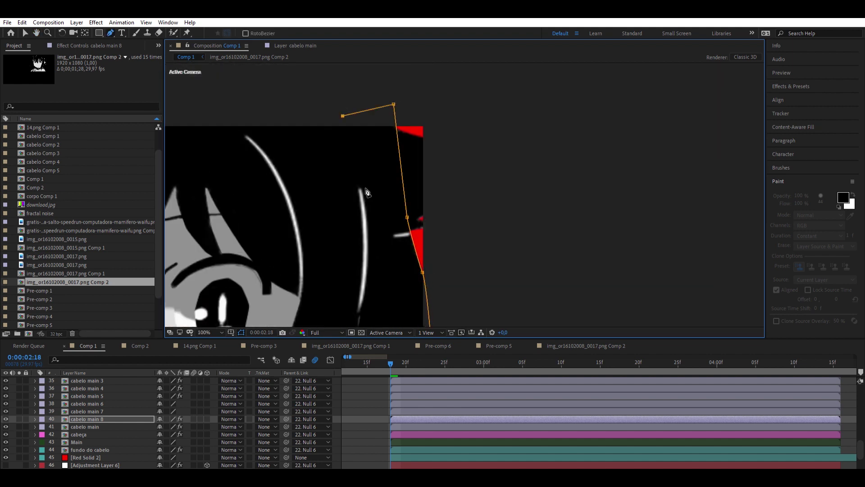
left_click_drag(370, 232, 392, 148)
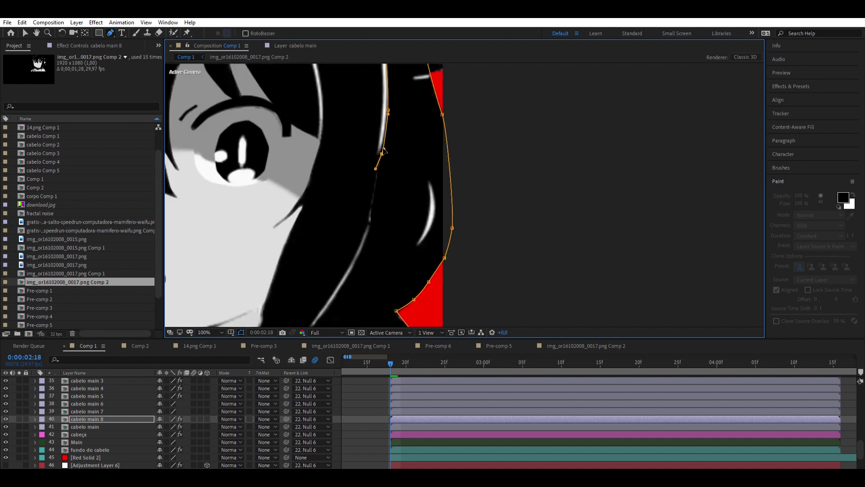
scroll(360, 87, "down", 3)
scroll(359, 87, "up", 3)
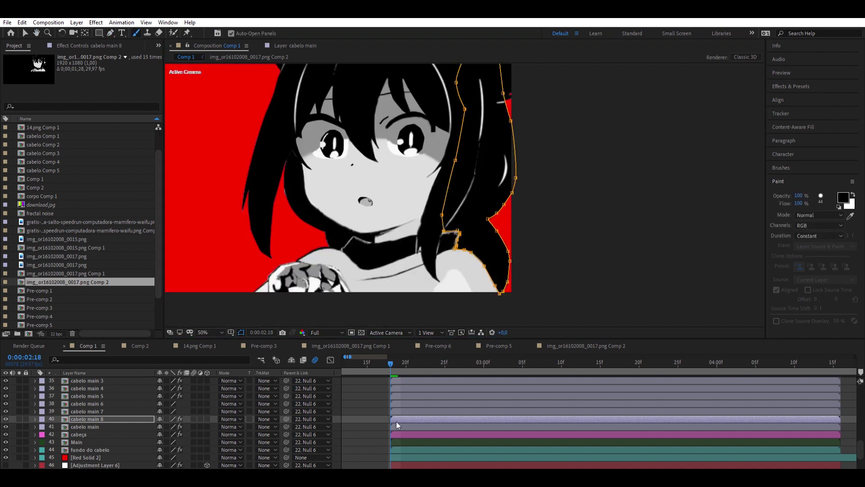
Step: Paint on cabelo main 8 in its Layer panel and return to Comp 1
double_click(359, 135)
key("ctrl+b")
key("v")
left_click(212, 45)
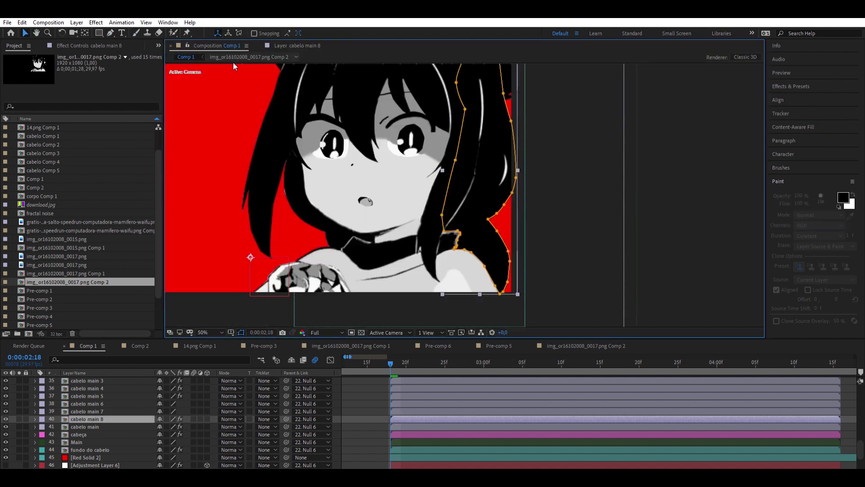
key("period")
Step: Touch up the paint on cabelo main 7, then view Comp 1 at 50%
left_click(414, 411)
key("ctrl+b")
double_click(416, 411)
key("v")
key("comma")
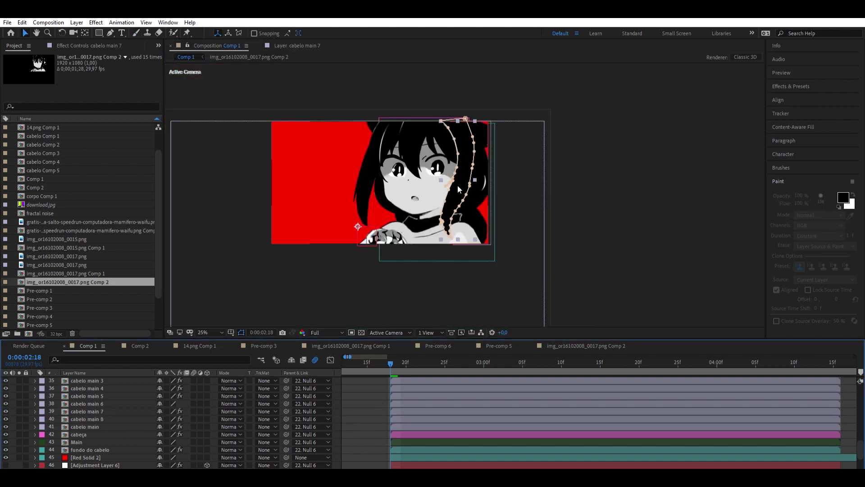
left_click(415, 411)
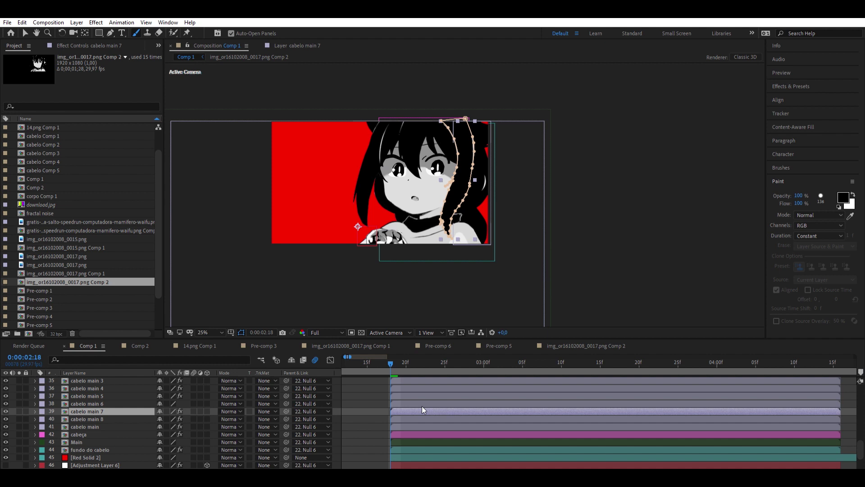
double_click(421, 406)
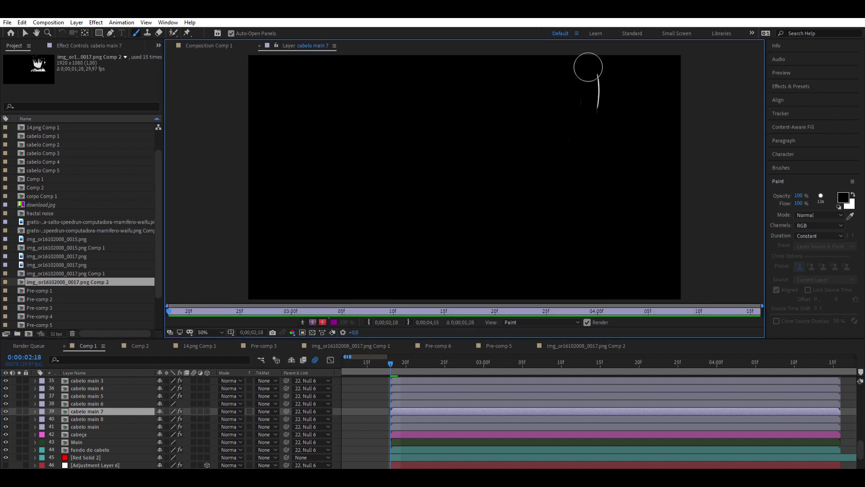
left_click(211, 46)
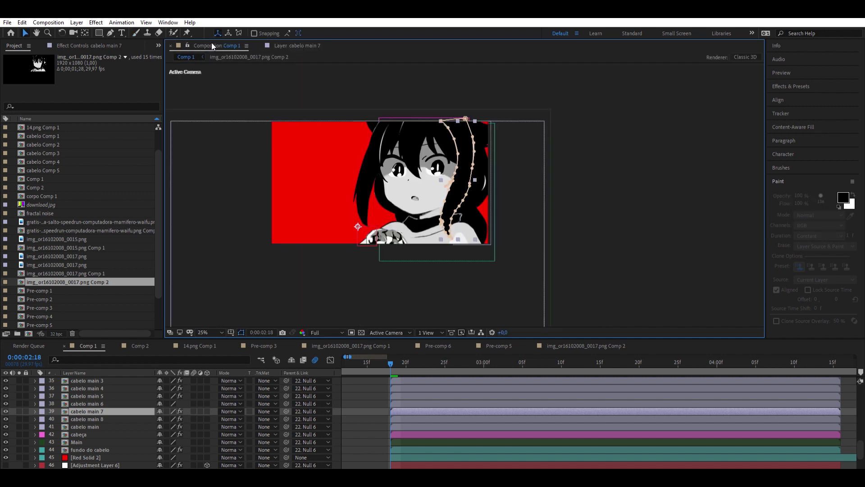
key("F2")
key("period")
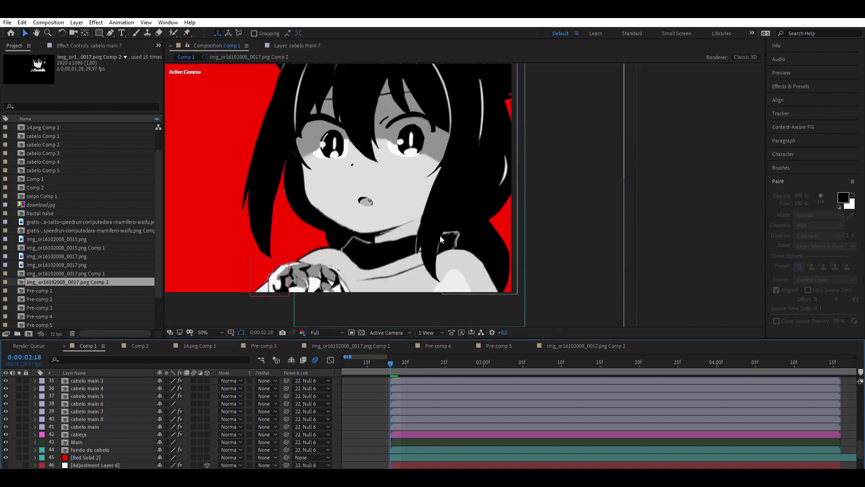
Step: Step through neighbouring cabelo main layers with Ctrl+Up/Down, comparing their masks
key("ctrl+z")
left_click(410, 399)
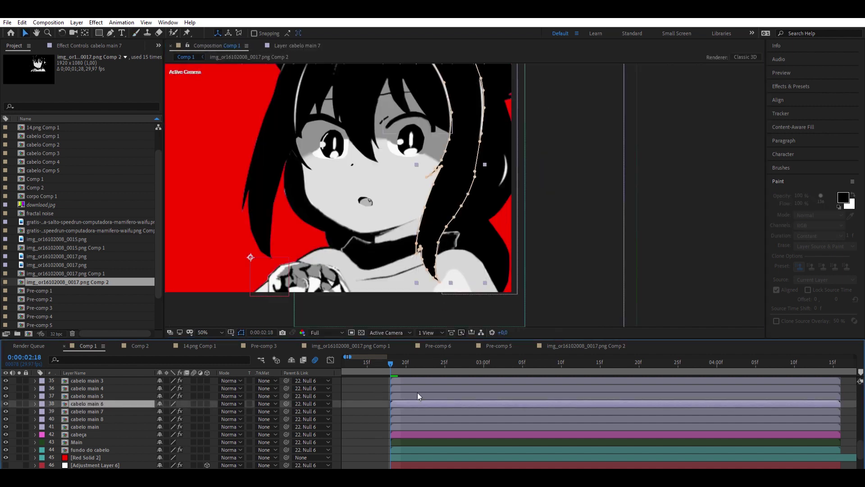
left_click(421, 416)
key("ctrl+Down")
key("ctrl+Up")
key("ctrl+Down")
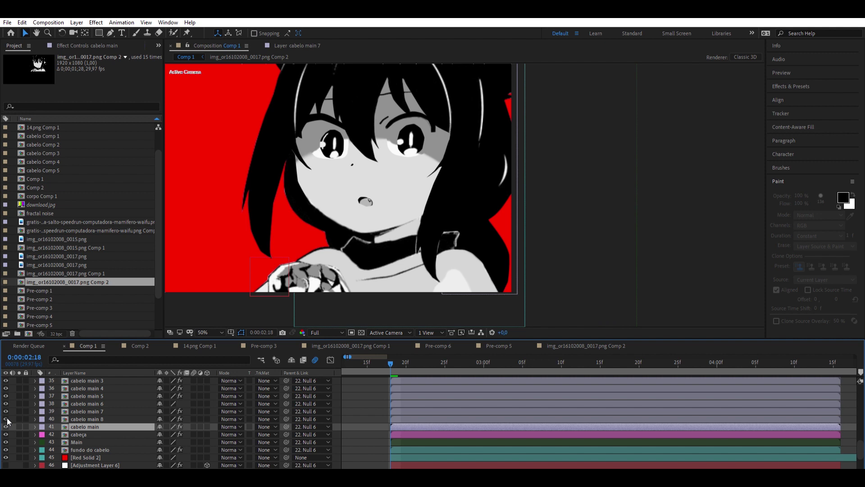
key("ctrl+Up")
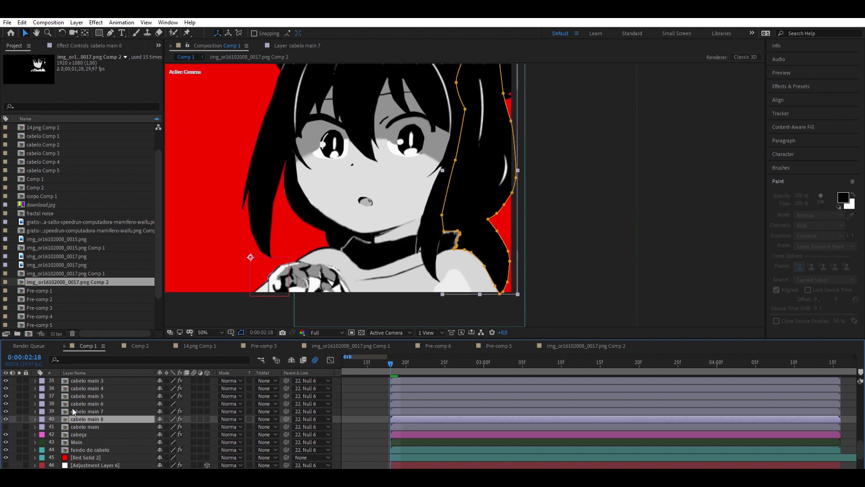
key("ctrl+Up")
key("ctrl+Up")
key("F2")
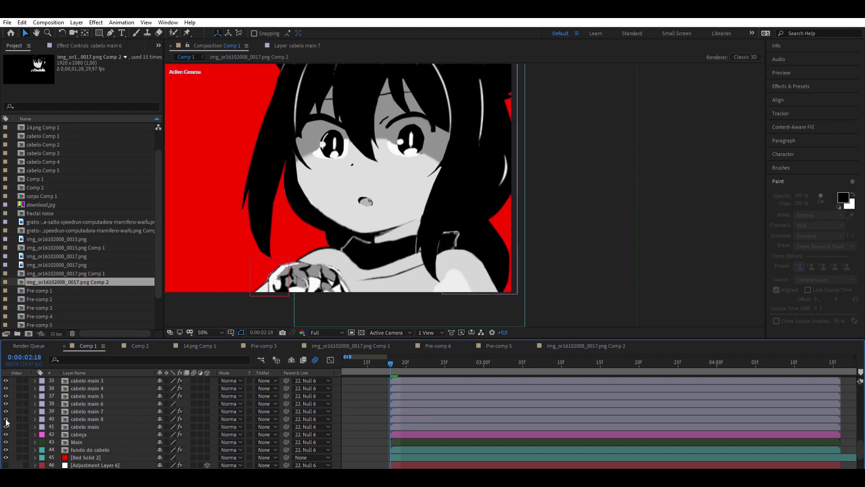
Step: Select other hair layers in the timeline to inspect their masks, ending on cabelo main
scroll(77, 413, "up", 3)
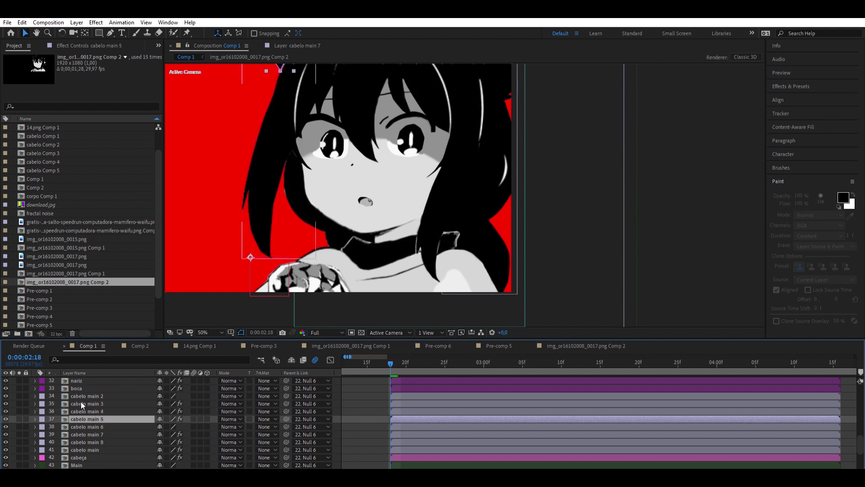
left_click(85, 395)
scroll(230, 219, "up", 2)
left_click(399, 449)
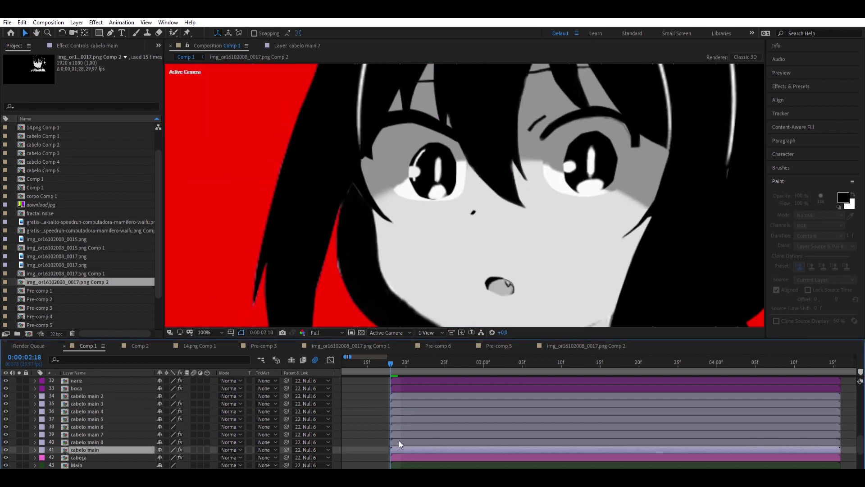
Step: Duplicate cabelo main into cabelo main 9 and draw a Pen mask around the face
key("ctrl+d")
left_click(344, 117)
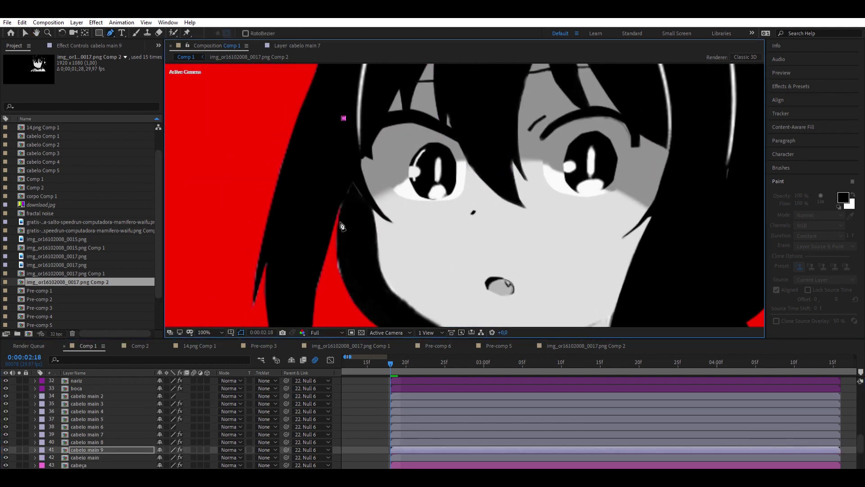
left_click_drag(344, 286, 348, 297)
left_click_drag(373, 299, 333, 243)
left_click_drag(380, 289, 258, 253)
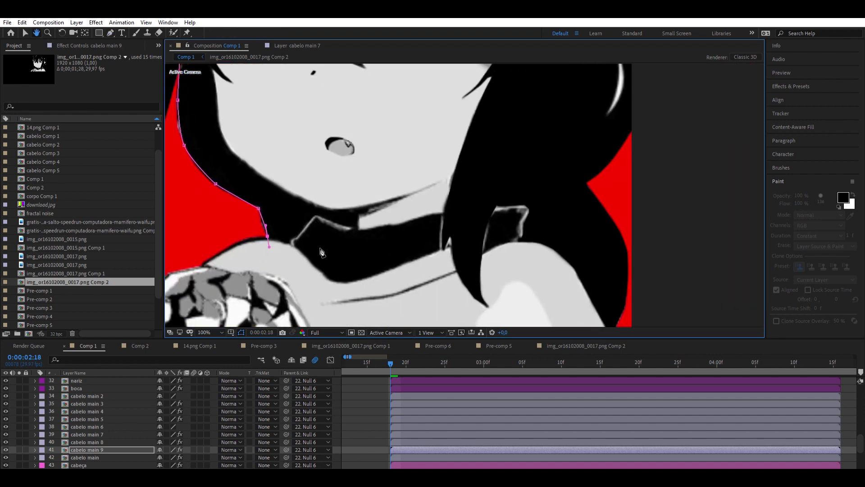
left_click(552, 205)
left_click_drag(315, 225, 281, 244)
Step: Open cabelo main 9 in its Layer panel and erase part of the painted hair strokes
left_click(135, 33)
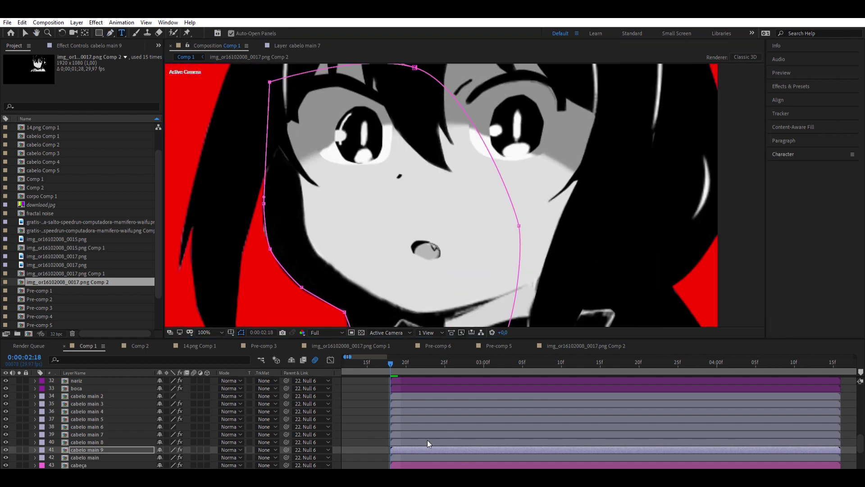
double_click(398, 457)
left_click(87, 346)
double_click(398, 449)
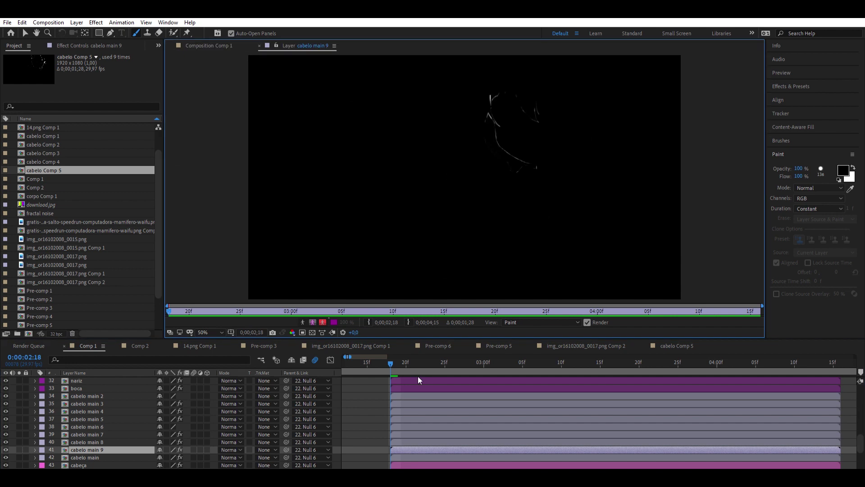
key("v")
left_click(88, 346)
key("ctrl+b")
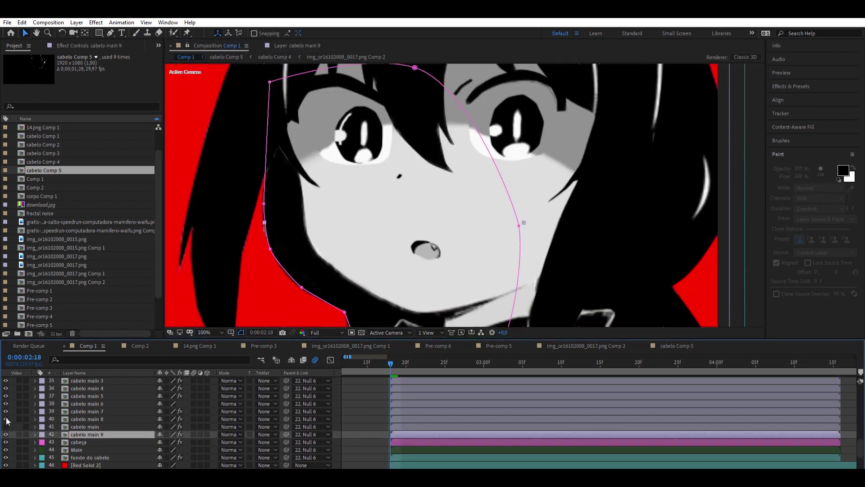
key("comma")
key("comma")
scroll(413, 402, "down", 1)
double_click(401, 425)
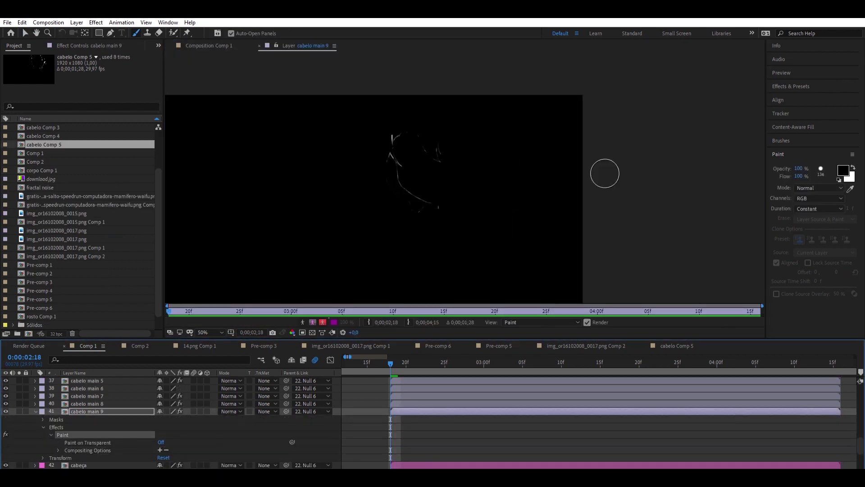
left_click(158, 33)
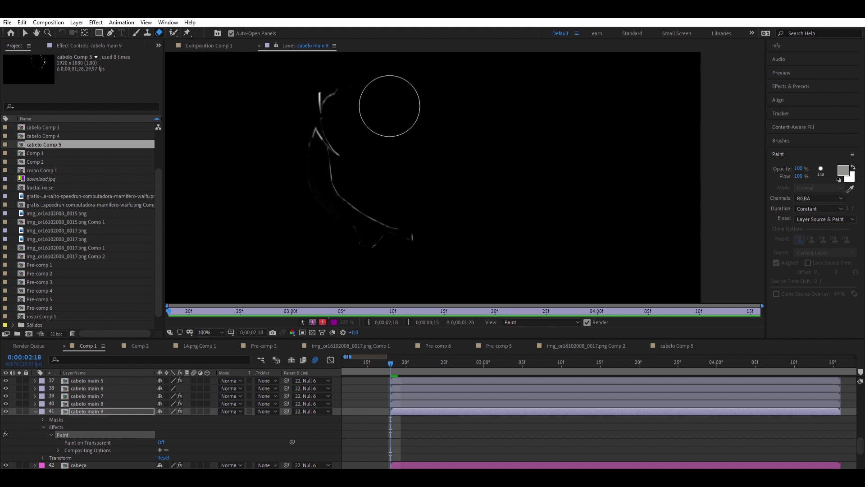
left_click_drag(388, 134, 496, 173)
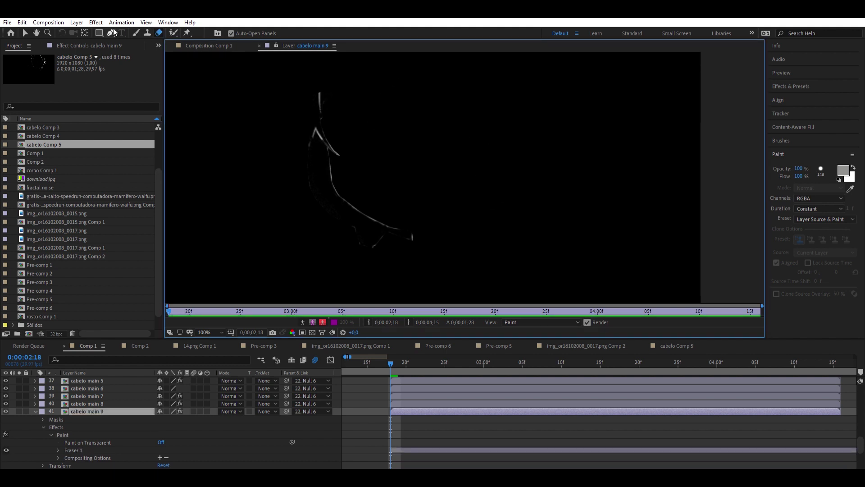
Step: Back in the main composition, collapse cabelo main 9's properties and select the Main layer
left_click(410, 189)
key("v")
left_click(484, 411)
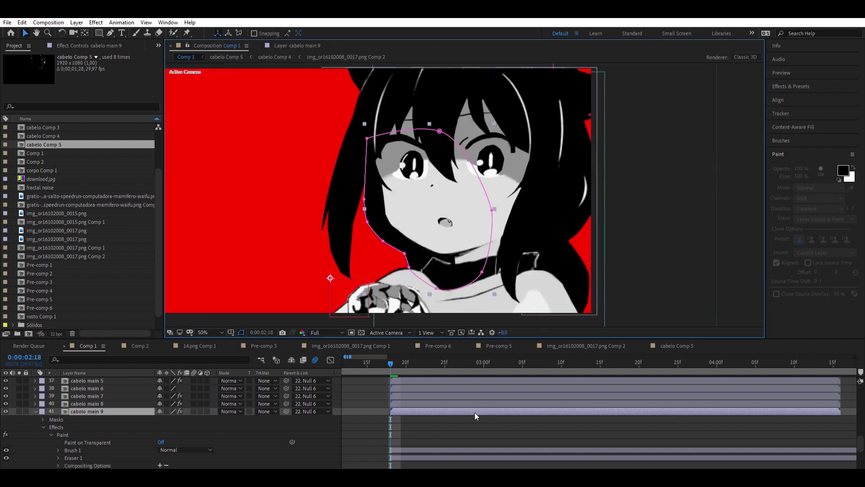
key("u")
left_click(394, 419)
left_click(398, 426)
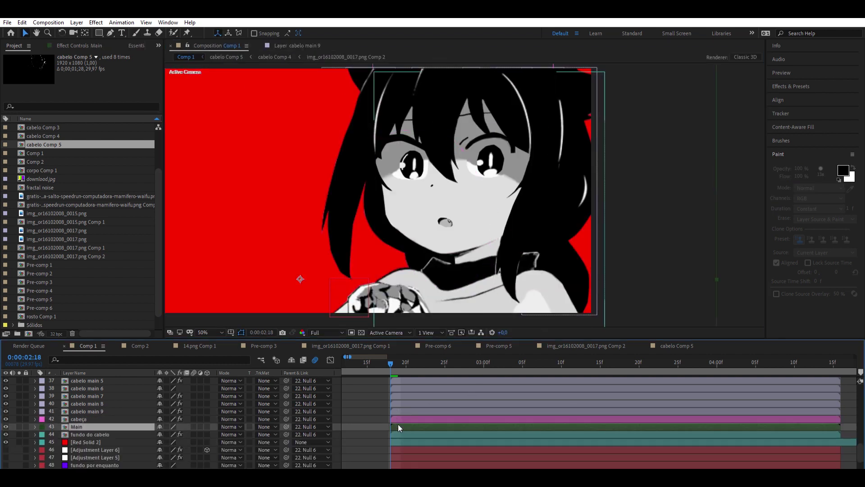
Step: Duplicate the Main layer and rename the copy pescoço
left_click(114, 434)
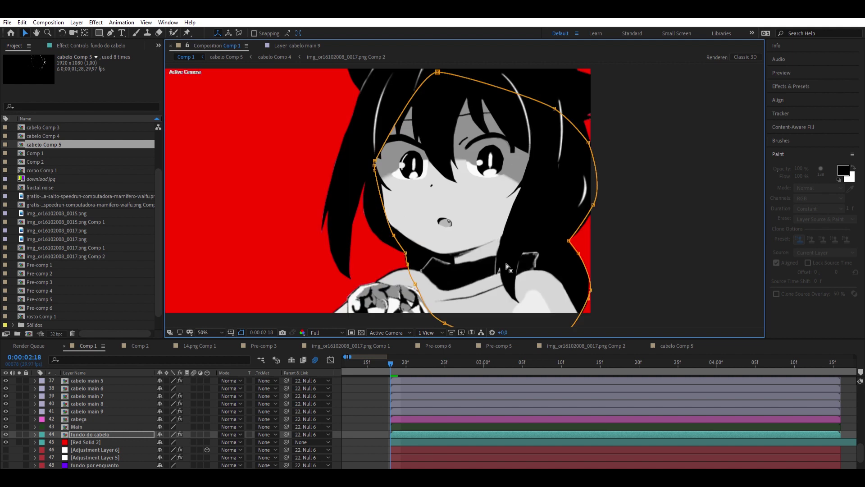
key("ctrl+Up")
key("ctrl+d")
key("Return")
type("pescoç")
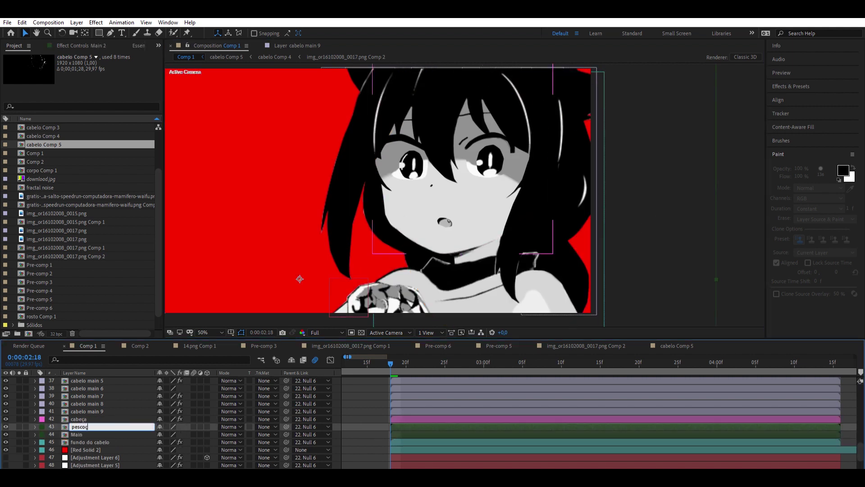
scroll(464, 251, "up", 2)
Step: Mask pescoço around the neck and collar, then open it in its own Layer panel with the Brush tool
key("g")
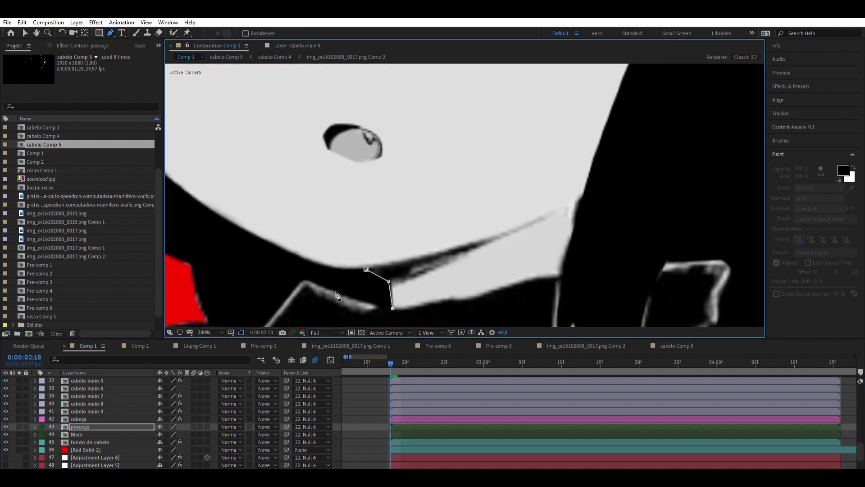
left_click(271, 316)
left_click_drag(265, 323, 409, 122)
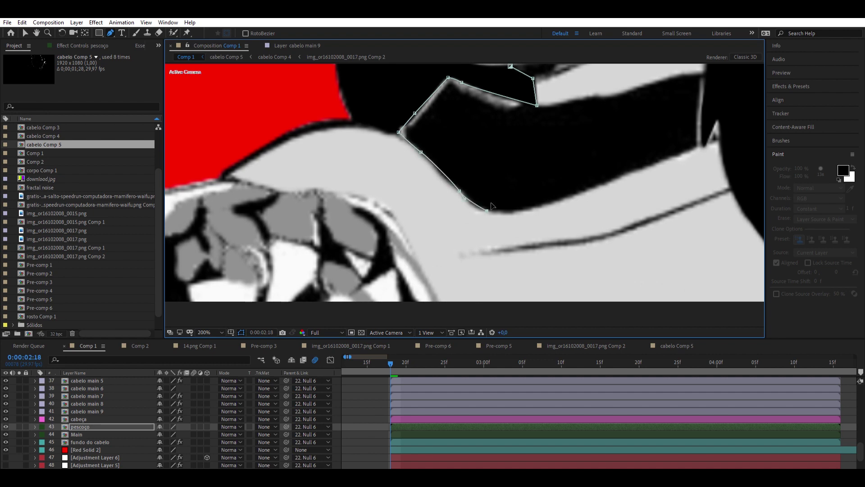
left_click(555, 200)
scroll(554, 200, "down", 3)
scroll(573, 180, "up", 3)
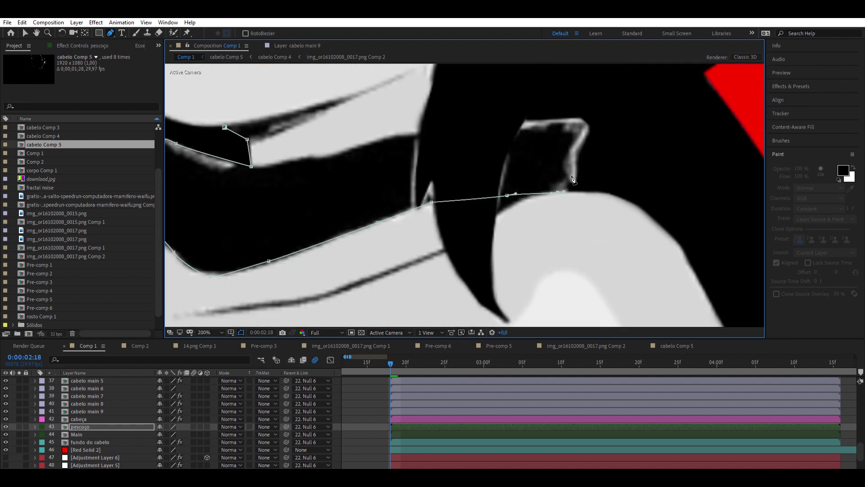
left_click_drag(333, 145, 519, 223)
key("v")
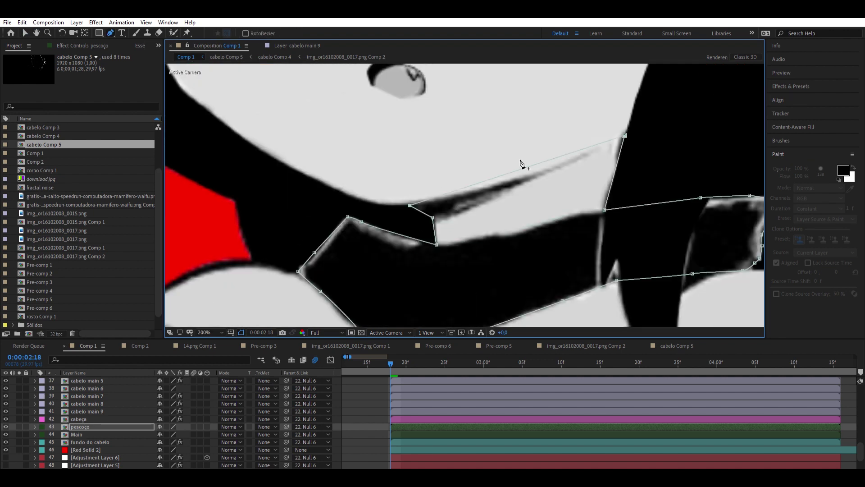
double_click(384, 175)
key("ctrl+b")
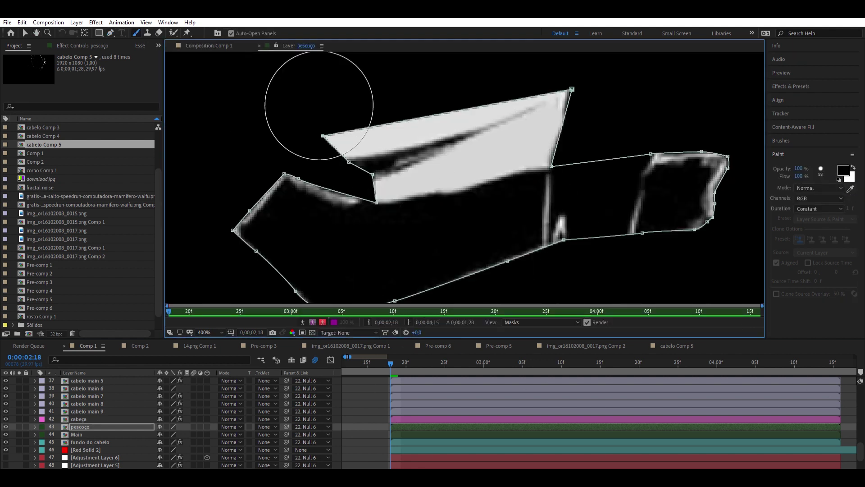
Step: Paint black over the neck's stray white edges and fill the right-hand hook shape with white
left_click_drag(478, 133, 545, 99)
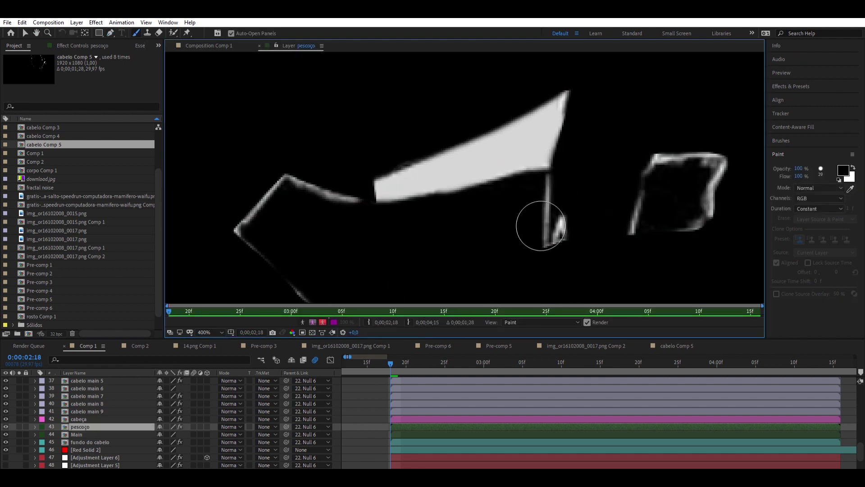
left_click_drag(547, 225, 592, 215)
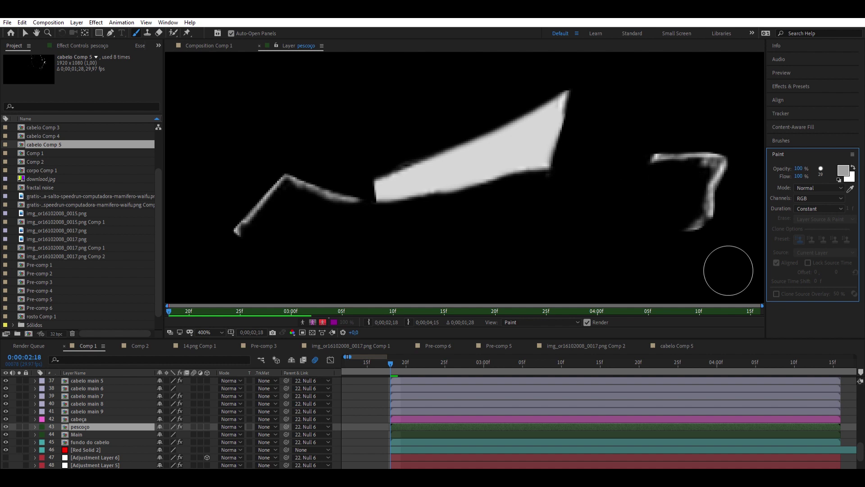
left_click(853, 168)
left_click_drag(717, 189, 682, 225)
left_click_drag(644, 158, 725, 162)
left_click(852, 170)
left_click_drag(681, 225, 701, 213)
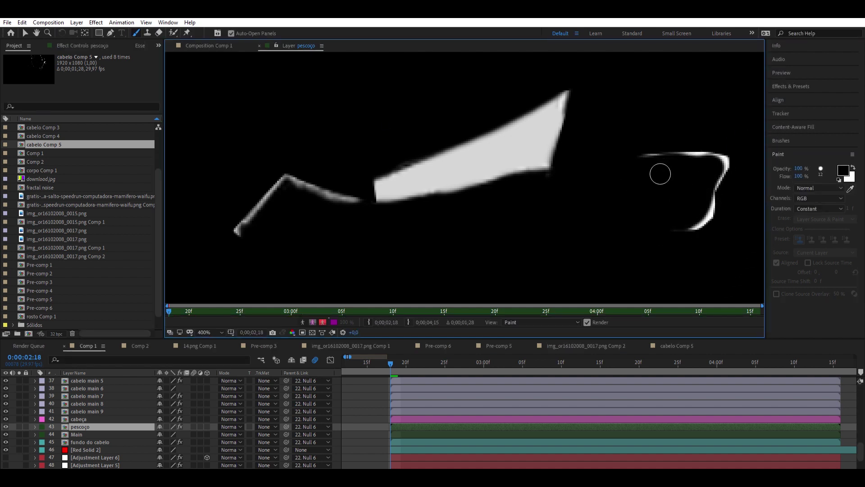
Step: Return to Comp 1, deselect all layers and zoom out to the whole frame
left_click(359, 393)
left_click(406, 402)
key("F2")
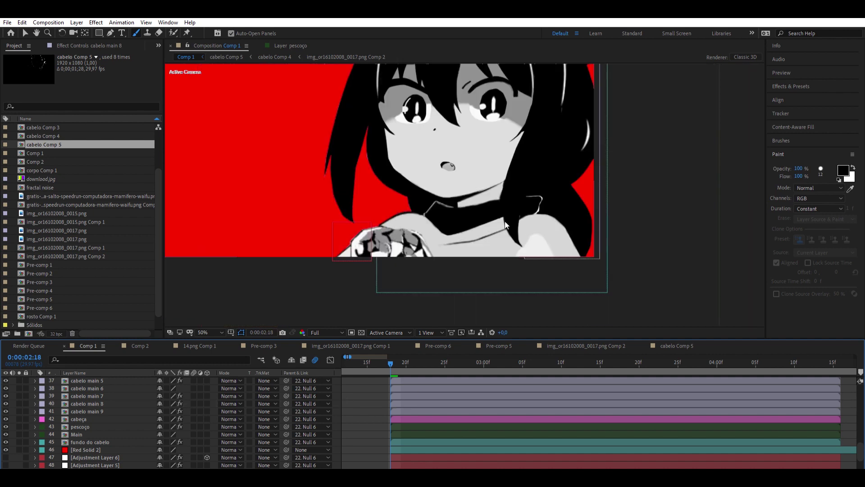
key("ctrl+Up")
key("ctrl+Up")
key("ctrl+Up")
key("ctrl+Up")
key("ctrl+Up")
key("comma")
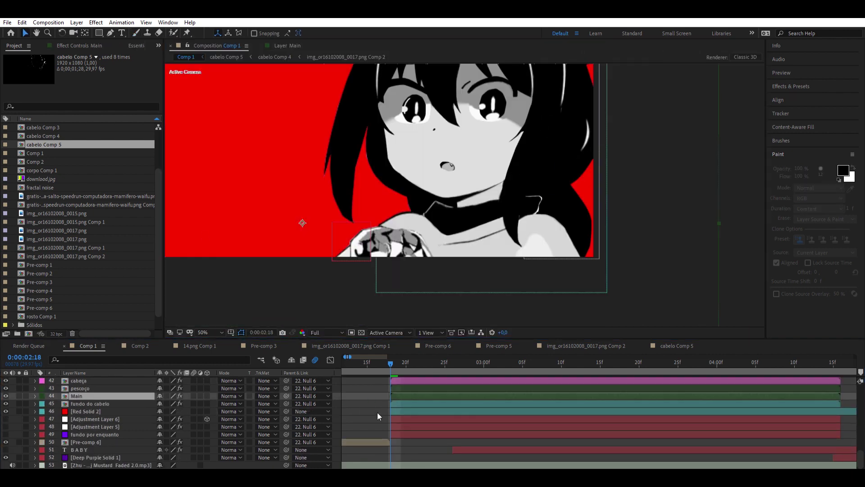
Step: Inspect the original image comp's layer mask and Paint effect, then return to the main composition
left_click(346, 57)
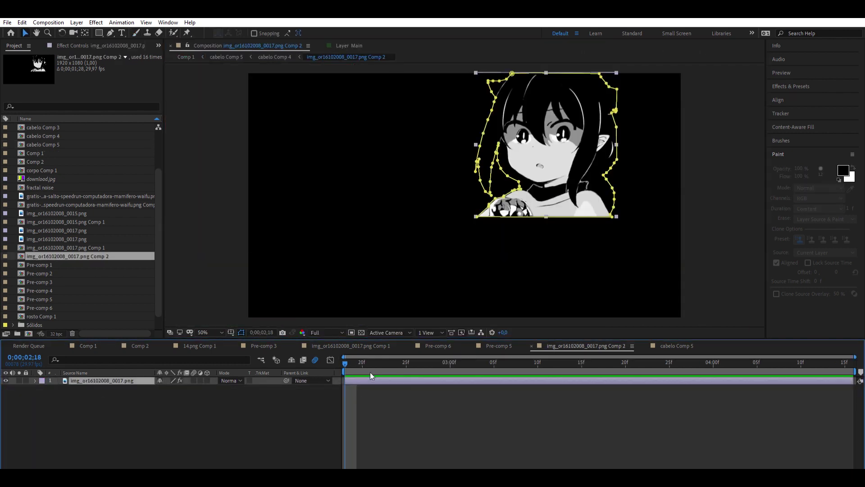
key("F2")
left_click(68, 380)
left_click(35, 380)
left_click(56, 396)
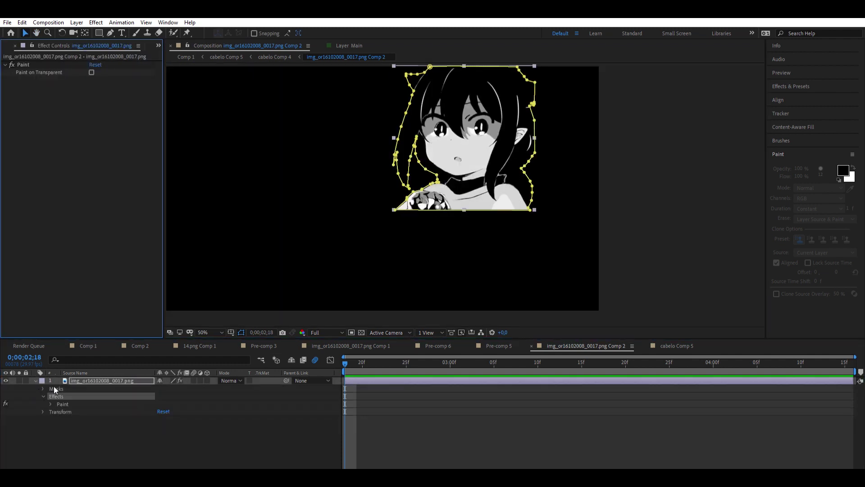
left_click(88, 345)
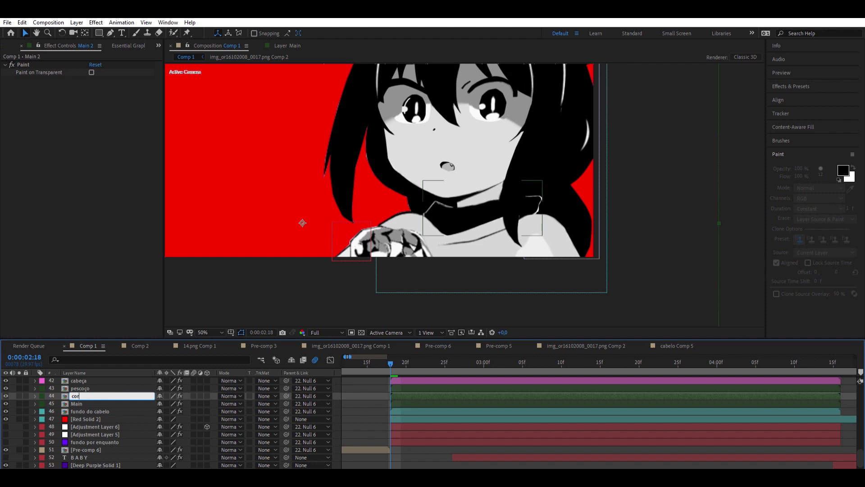
Step: Name the new layer corpo and draw a Pen mask along the shoulder and collar
type("rpo")
key("Return")
scroll(333, 212, "up", 4)
key("g")
left_click(447, 128)
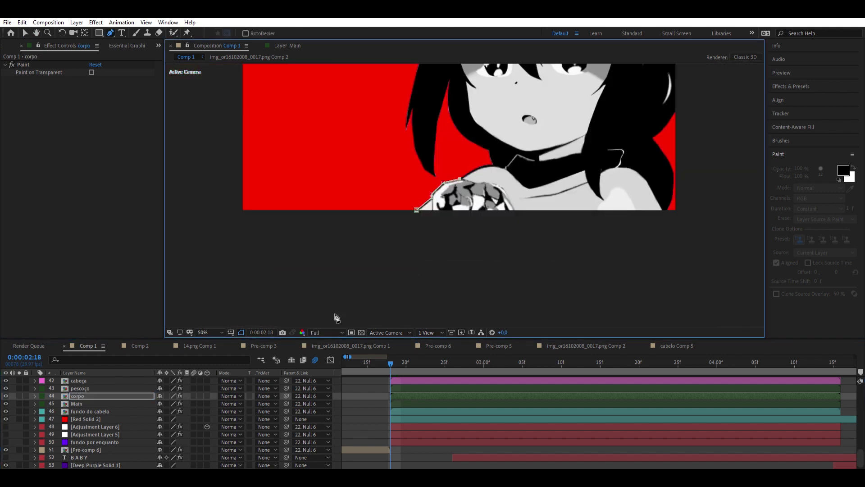
scroll(315, 203, "up", 3)
scroll(270, 234, "right", 3)
scroll(612, 220, "down", 3)
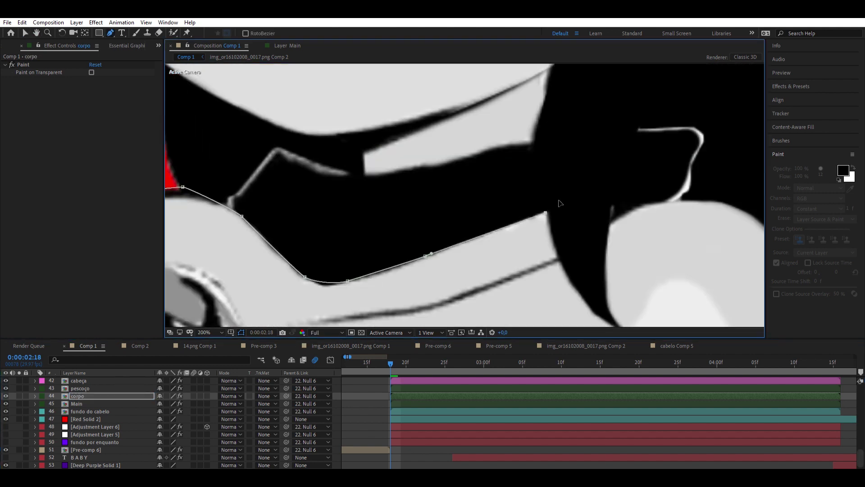
scroll(513, 171, "right", 3)
left_click(558, 266)
scroll(496, 225, "down", 3)
scroll(495, 225, "right", 3)
left_click(470, 205)
scroll(315, 225, "down", 2)
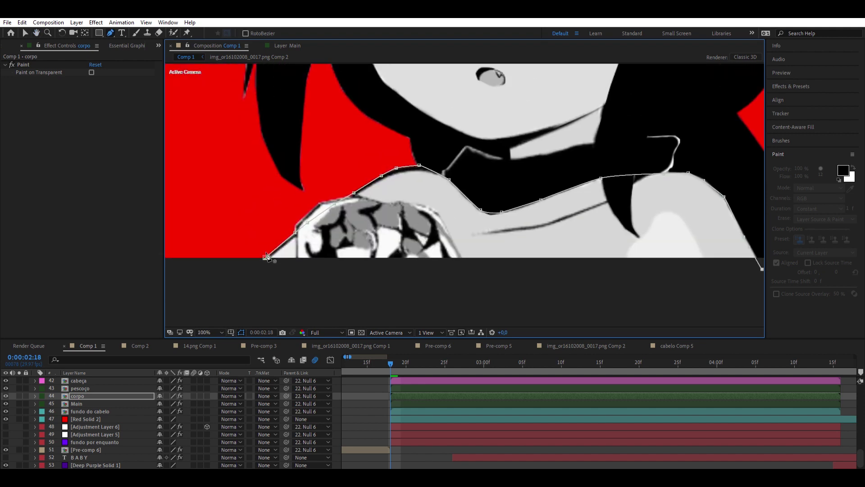
key("v")
Step: Duplicate Main again and paint a black brush stroke along the neck line in the source image
key("ctrl+Down")
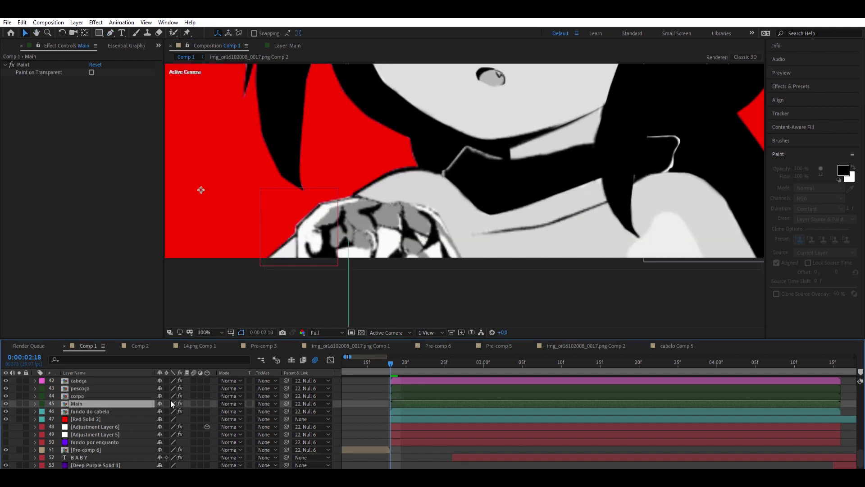
key("ctrl+d")
double_click(101, 404)
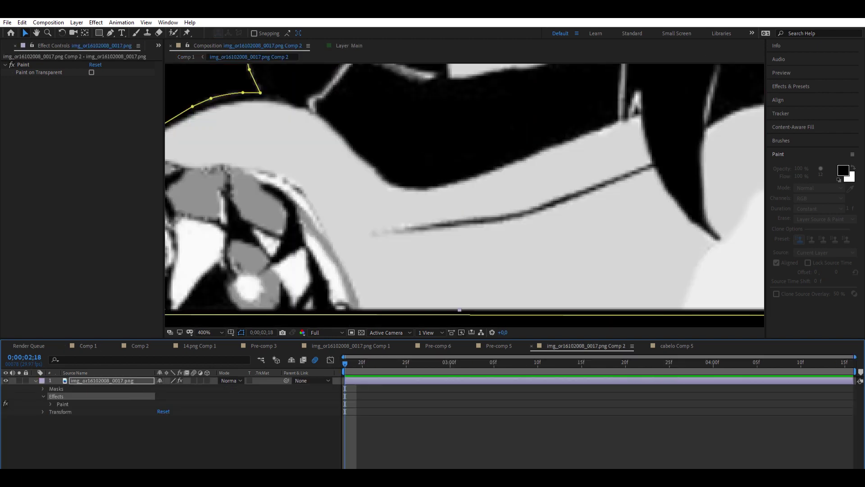
double_click(101, 381)
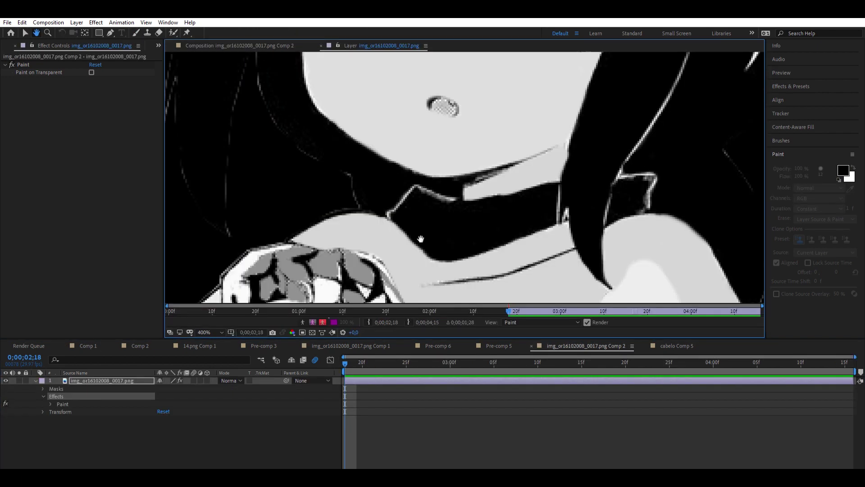
key("ctrl+b")
left_click_drag(293, 231, 651, 153)
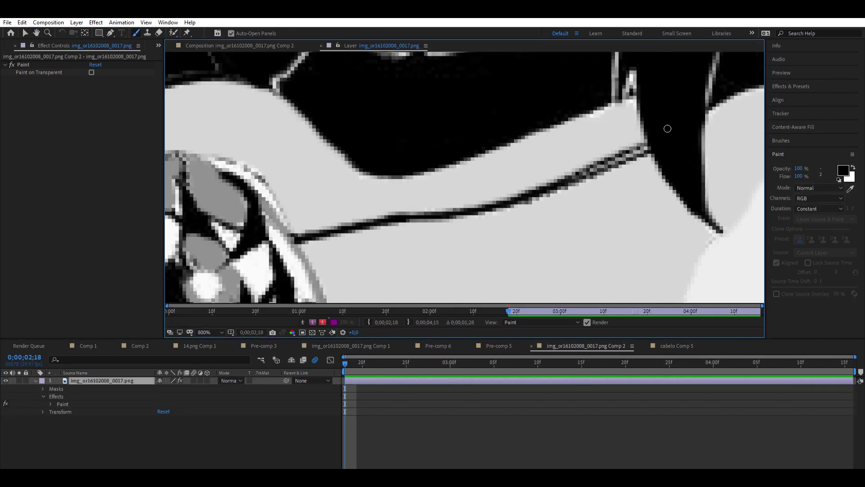
scroll(536, 189, "down", 3)
scroll(500, 170, "down", 3)
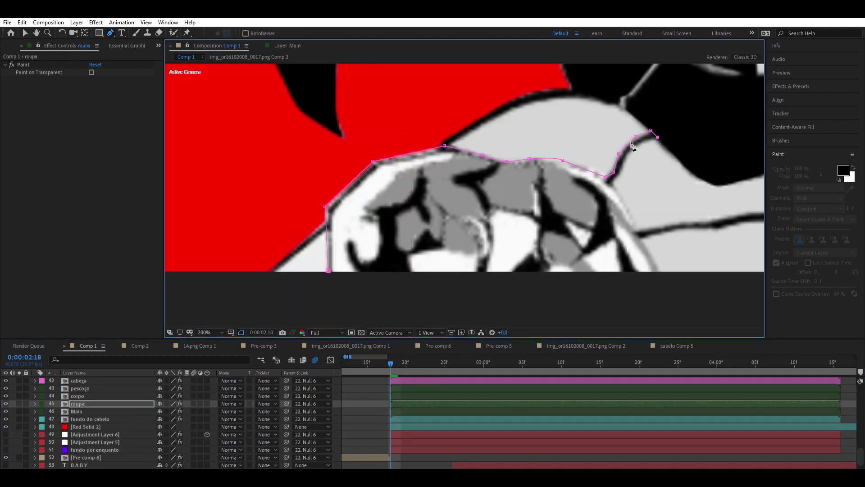
scroll(608, 158, "right", 5)
scroll(544, 180, "right", 5)
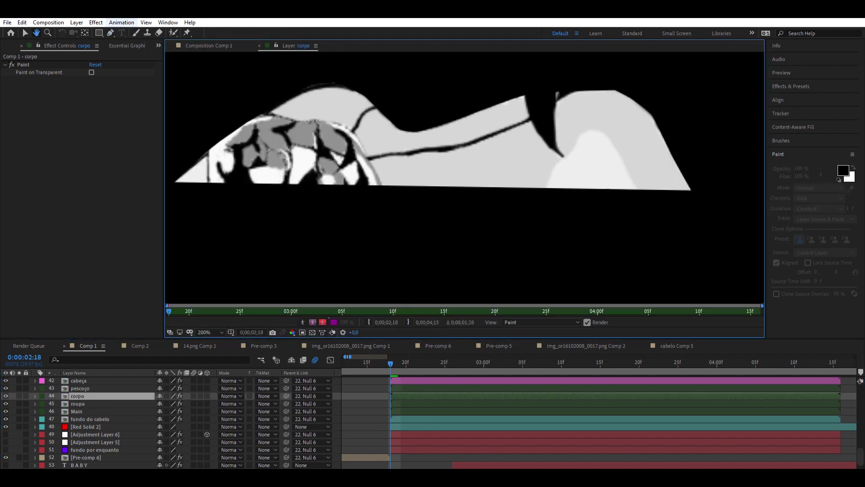
key("ctrl+b")
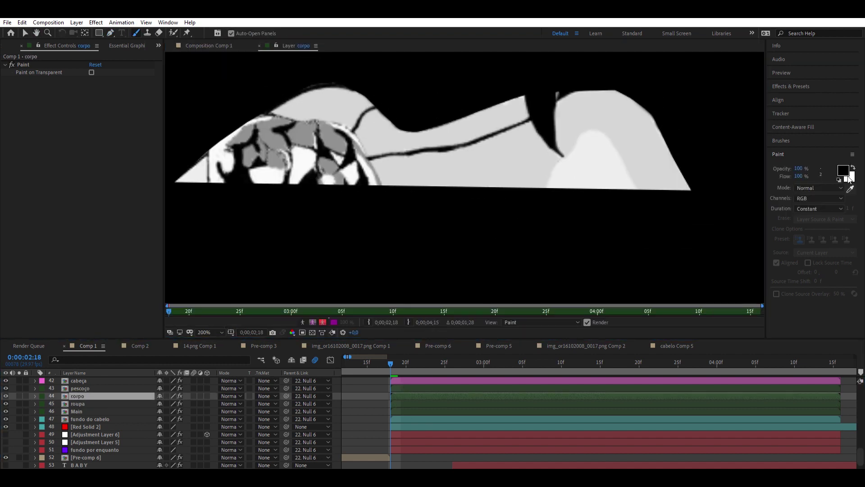
Step: Paint light grey over the dark lines on the corpo body and shoulder, then return to Comp 1
left_click(387, 148, "alt")
left_click_drag(356, 130, 394, 172)
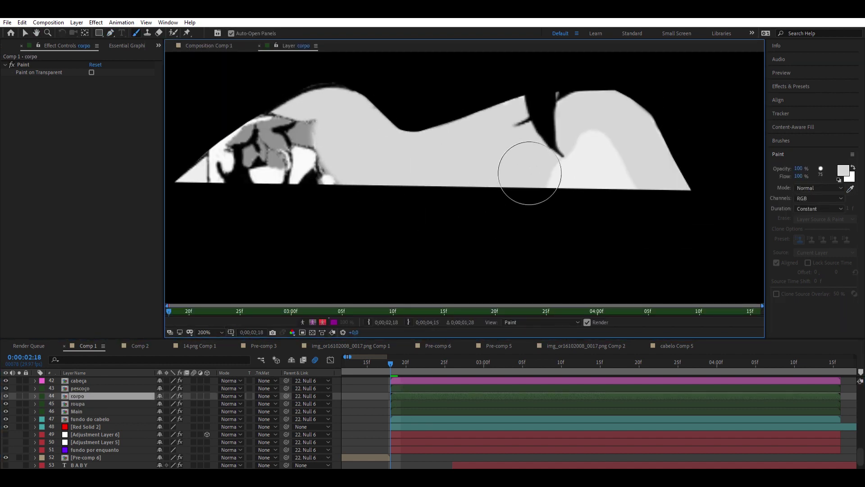
left_click_drag(558, 159, 565, 133)
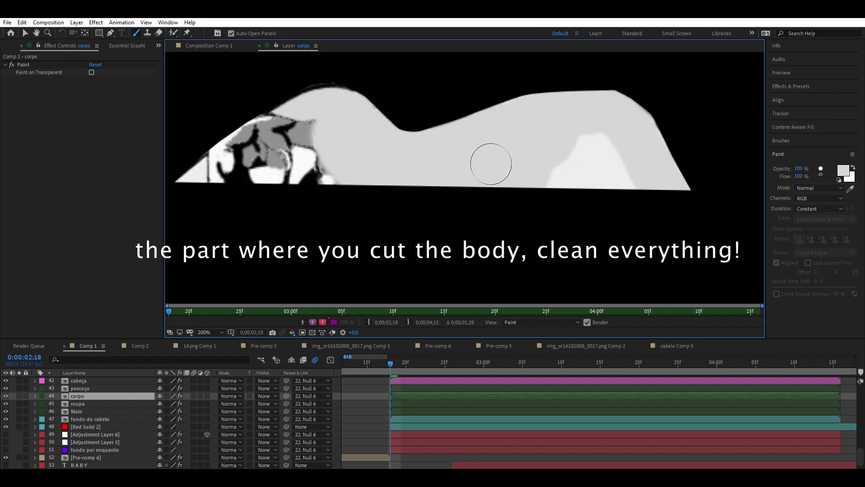
left_click_drag(347, 147, 230, 162)
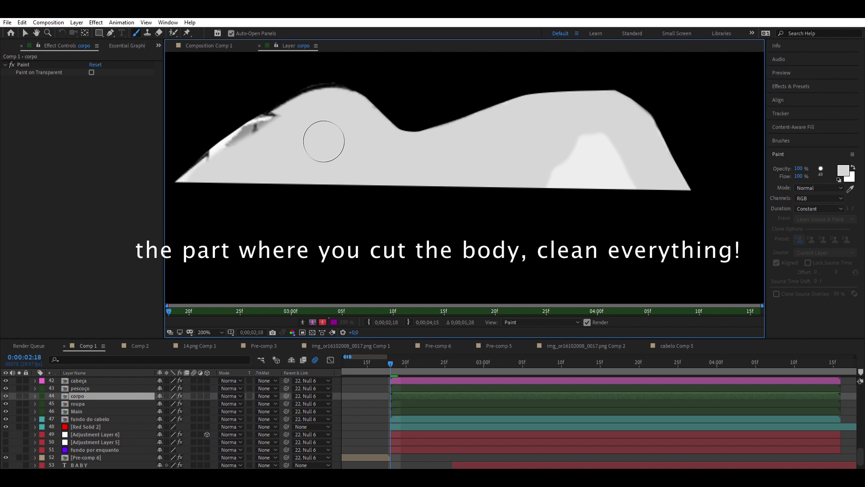
left_click(814, 159)
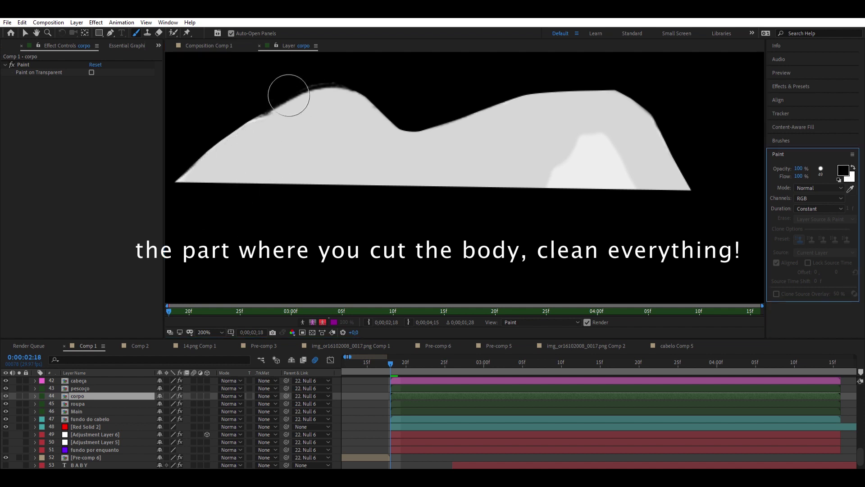
left_click(208, 46)
left_click(362, 413)
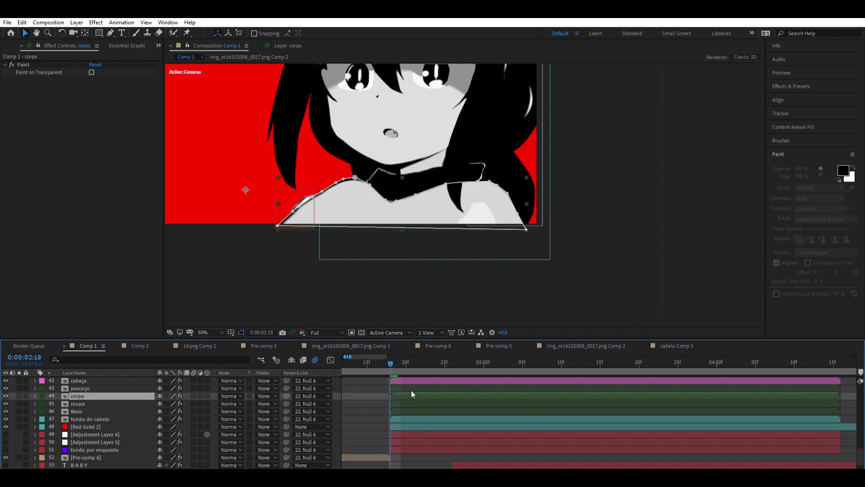
Step: Move roupa above corpo in the layer stack and select an eyebrow puppet pin
left_click_drag(419, 403, 408, 391)
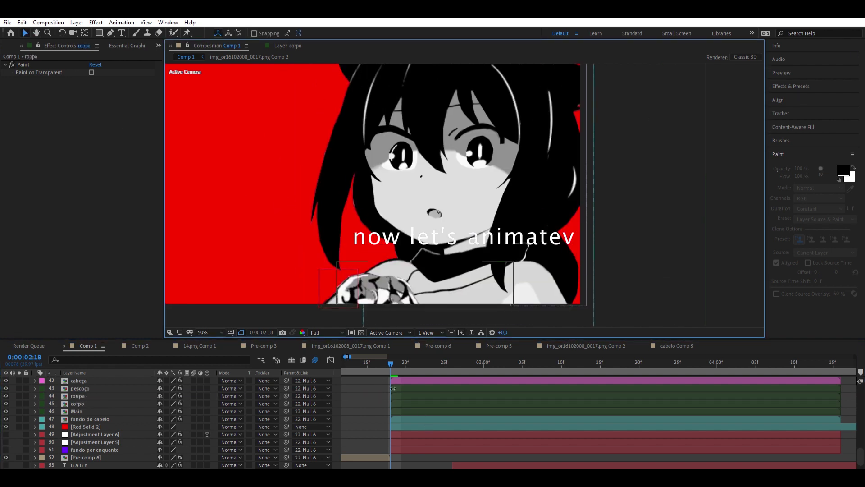
left_click_drag(81, 410, 86, 383)
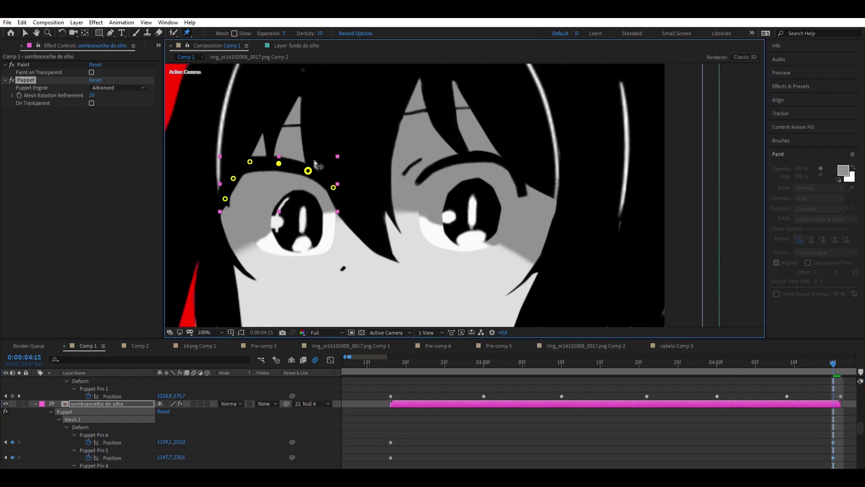
left_click(333, 187)
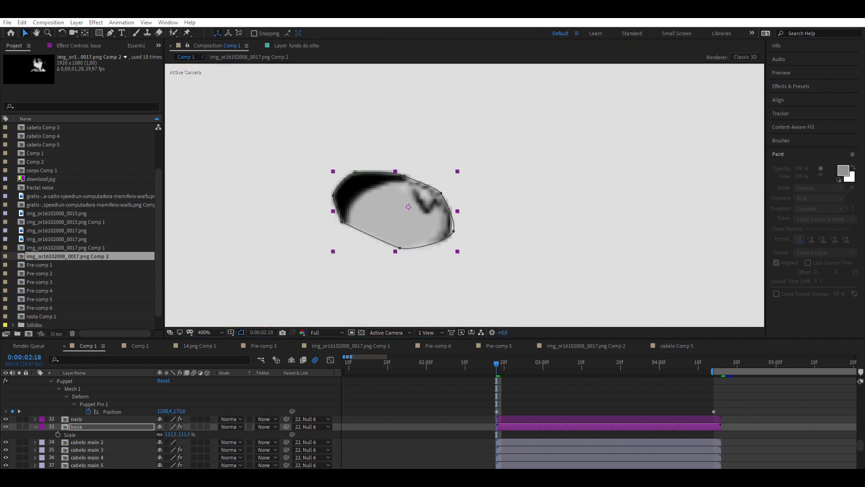
Step: Keyframe the boca mouth layer's Scale down to 65.5% and check it at a later frame
left_click(58, 434)
left_click_drag(171, 434, 150, 434)
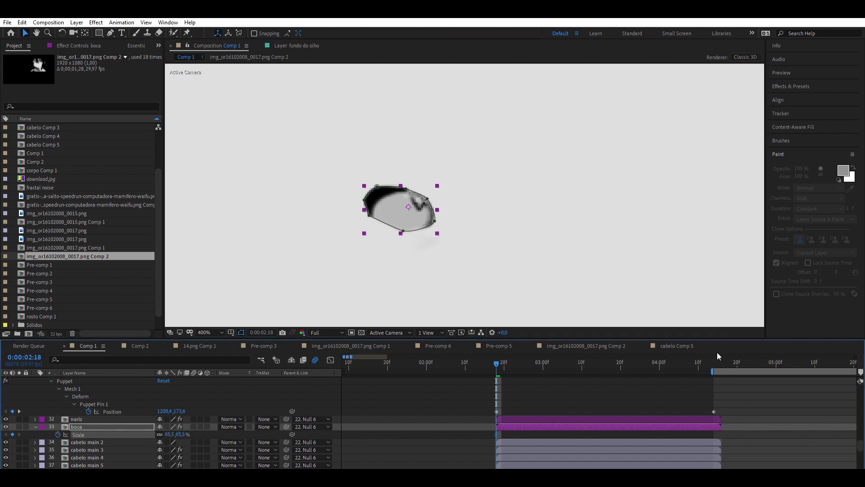
left_click(715, 363)
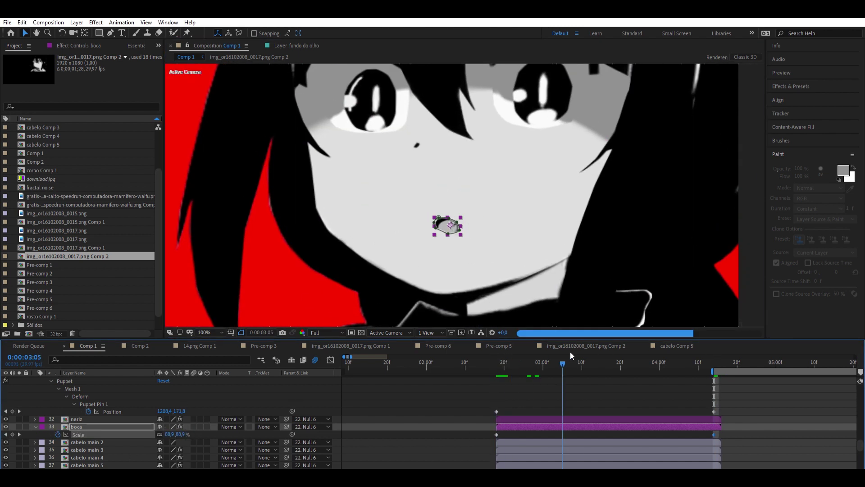
Step: Place five puppet pins along the cabelo main 2 hair strand, from its top to the tip near the eyes
left_click(521, 418)
key("ctrl+p")
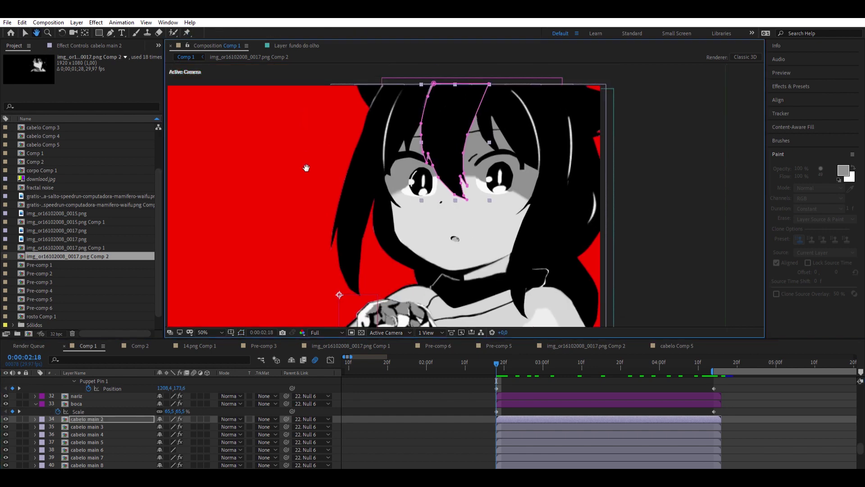
scroll(305, 169, "up", 2)
left_click(434, 96)
left_click(453, 97)
left_click(481, 99)
left_click(447, 130)
left_click(446, 164)
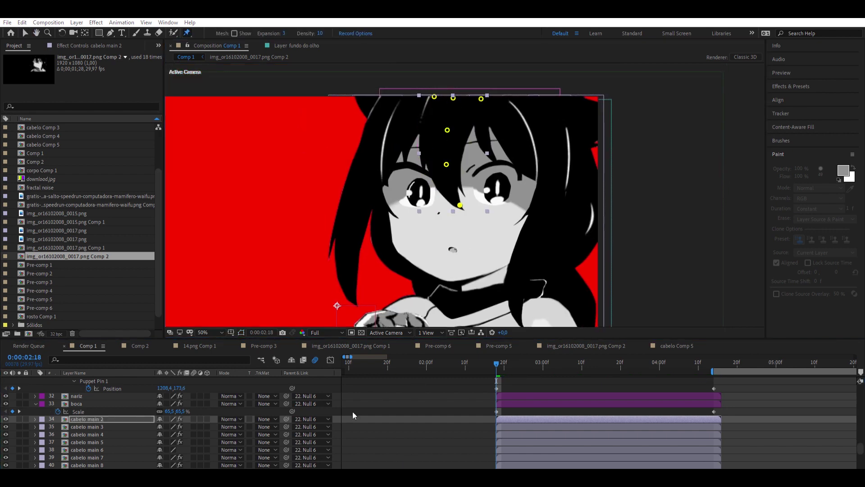
key("k")
Step: Review hair layers cabelo main 2–8, showing cabelo main 3's puppet pins between 2:18 and 4:15
left_click(85, 465, "shift")
scroll(102, 437, "up", 3)
left_click_drag(103, 437, 116, 411)
left_click(642, 422)
left_click(563, 430)
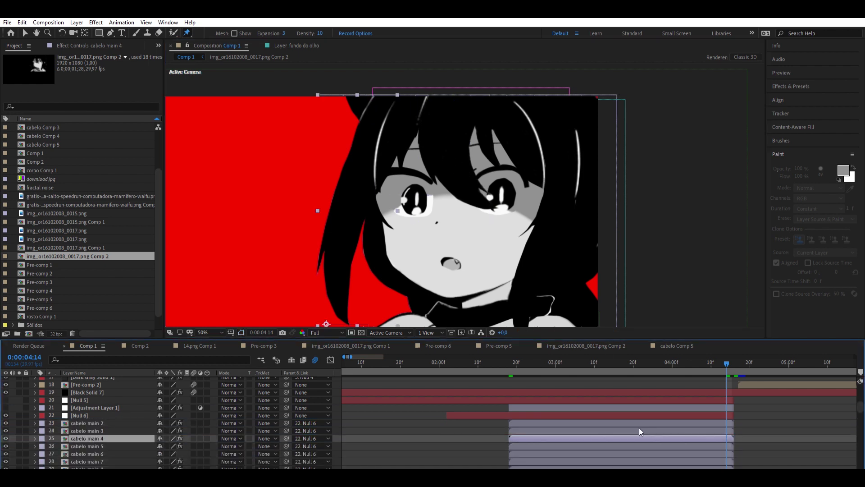
scroll(407, 455, "down", 1)
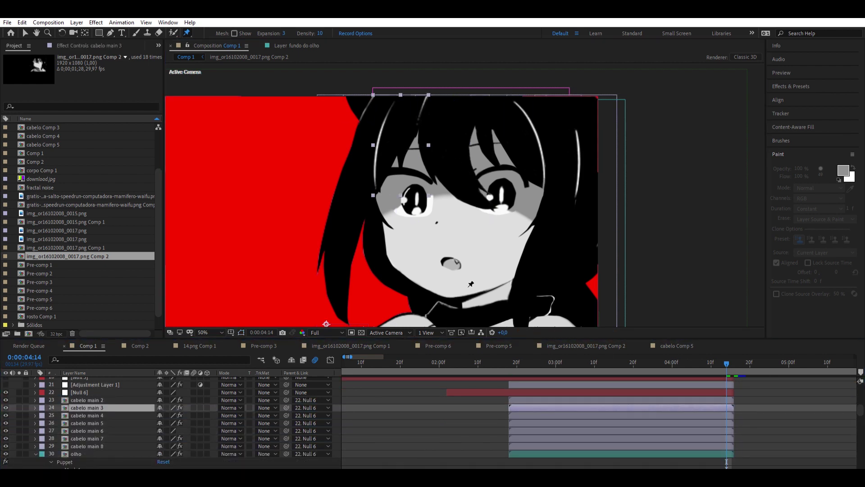
left_click(378, 388)
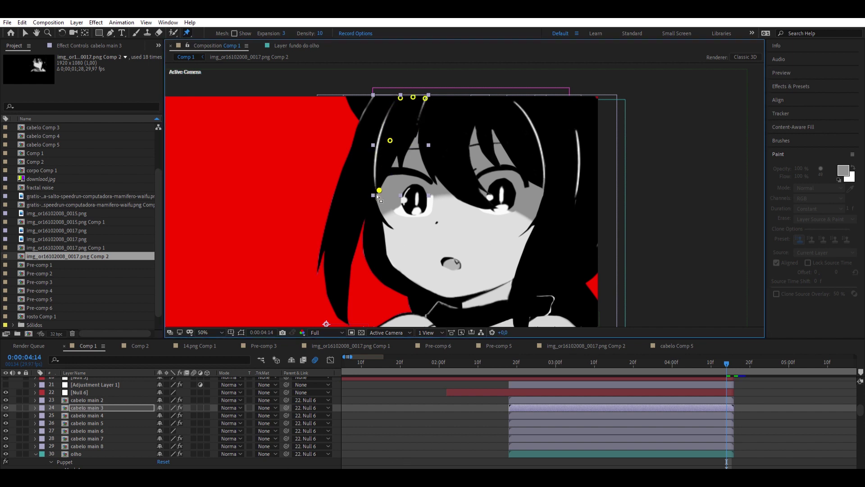
key("ctrl+Down")
key("i")
key("o")
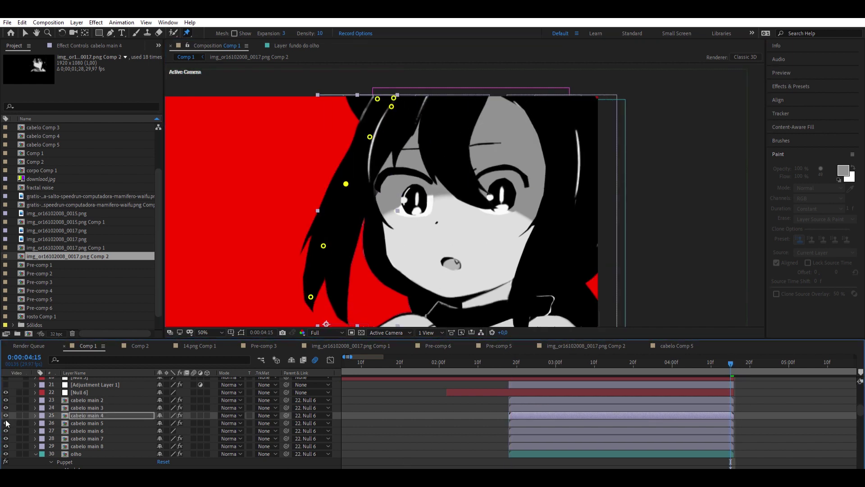
scroll(180, 419, "down", 5)
Step: Reveal pin keyframes on cabelo main 4 and 7, pulling a cabelo main 7 pin toward the neck
left_click(74, 419)
scroll(715, 398, "up", 5)
left_click(659, 434)
key("u")
key("ctrl+Down")
key("ctrl+Down")
key("ctrl+Down")
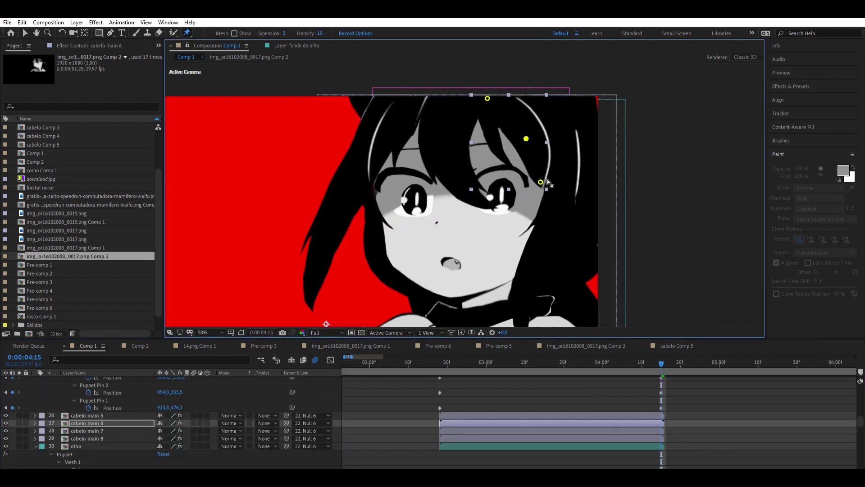
key("u")
left_click_drag(547, 258, 512, 167)
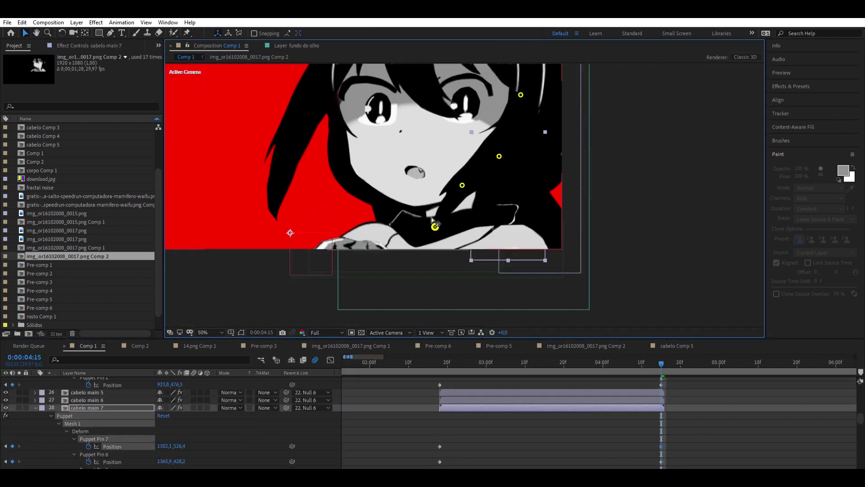
key("ctrl+Down")
key("i")
scroll(496, 233, "down", 2)
scroll(656, 163, "up", 4)
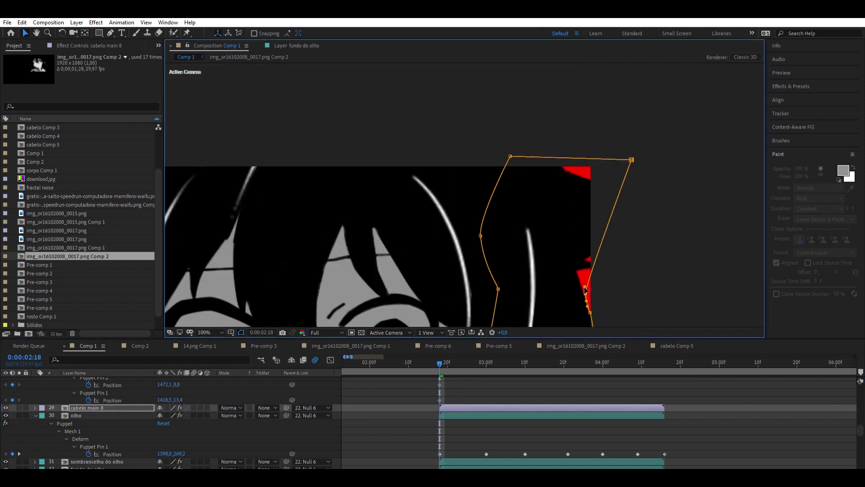
scroll(585, 271, "down", 3)
Step: Puppet-pin the roupa clothing layer, stepping through its keyframes from 2:18 to 4:14, then select corpo
left_click(538, 320)
scroll(405, 270, "up", 2)
key("ctrl+p")
key("u")
key("k")
key("k")
scroll(555, 306, "down", 4)
key("period")
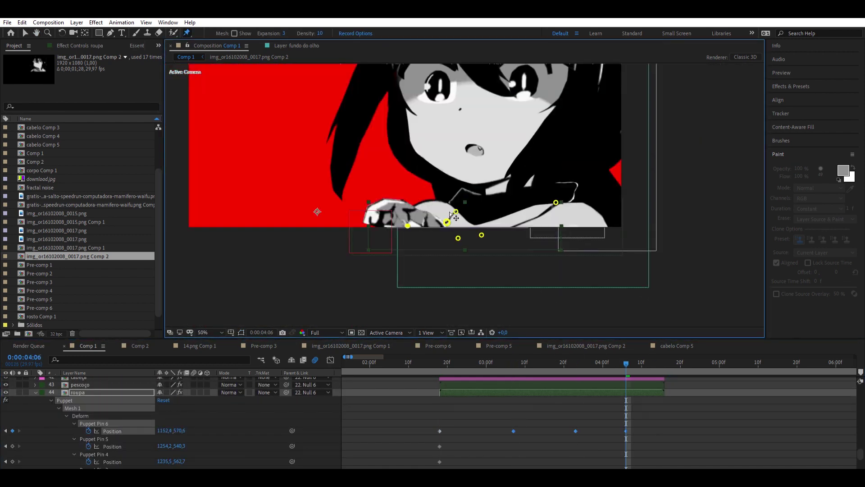
key("j")
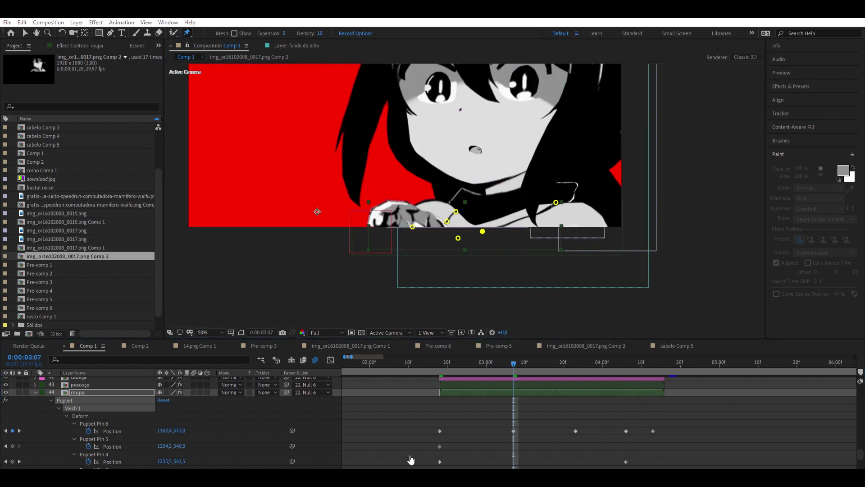
key("space")
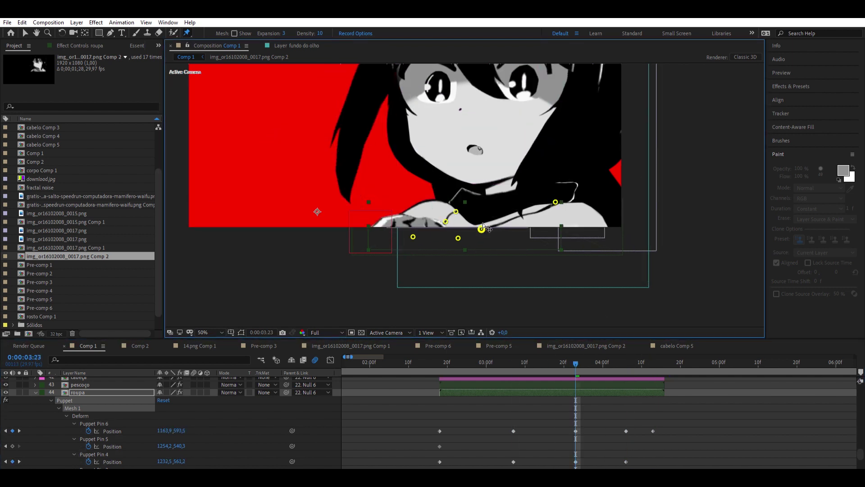
left_click(483, 223)
key("v")
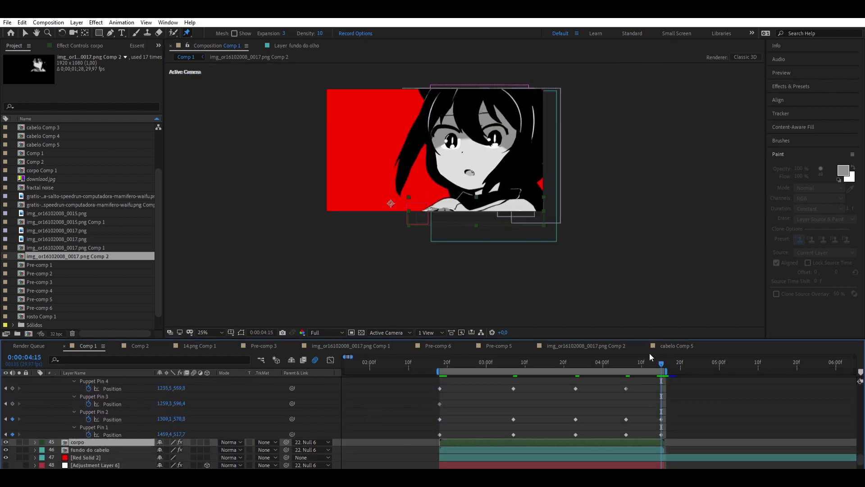
left_click(441, 361)
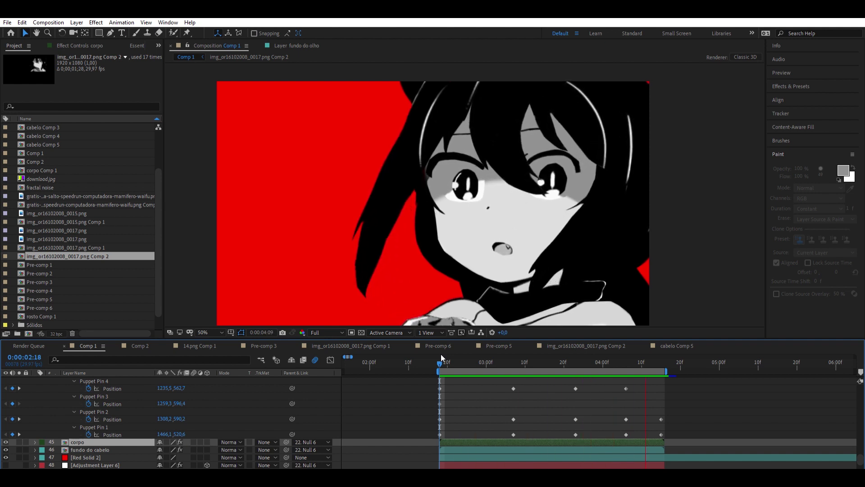
Step: Stop the puppet animation preview playing in Comp 1
key("space")
scroll(453, 402, "up", 2)
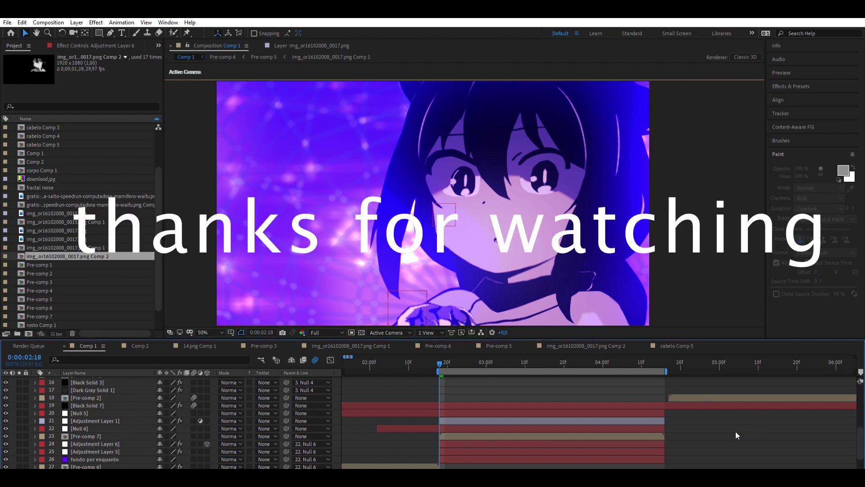
Step: Select the Null 5 layer in the Comp 1 timeline and delete it
left_click(17, 411)
key("Delete")
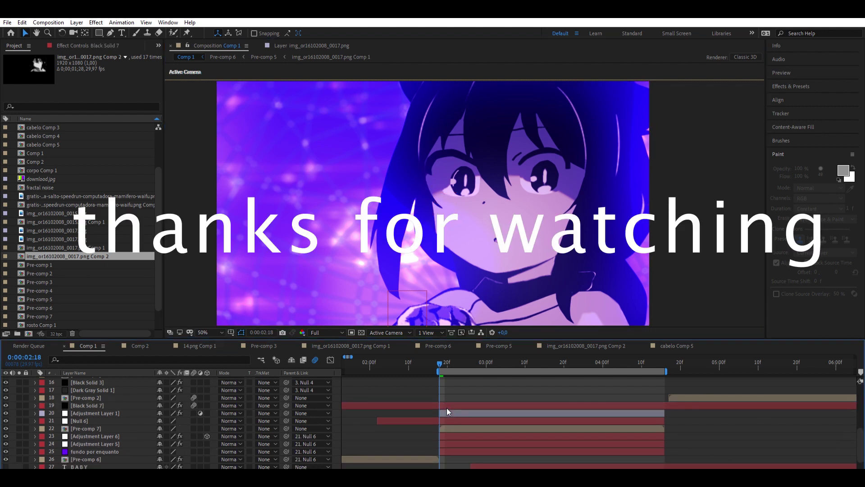